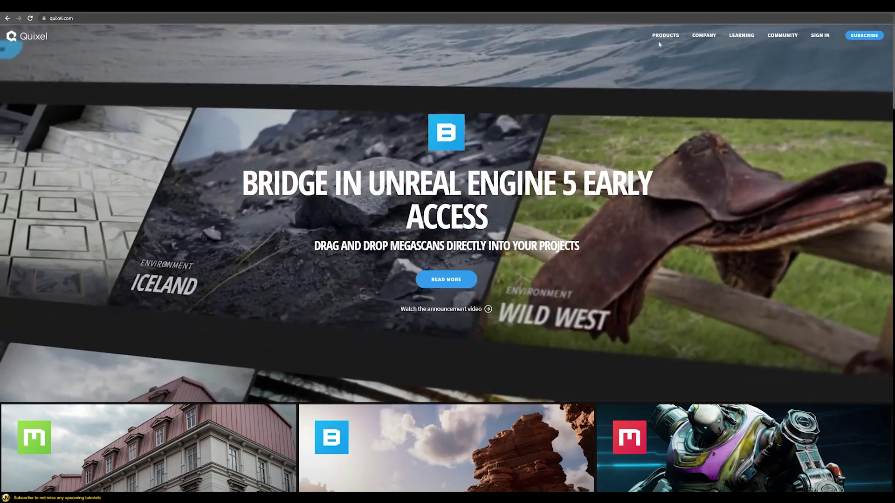
Open the Megascans product page on the Quixel site and read through its sections about the scan library
mouse_move(665, 35)
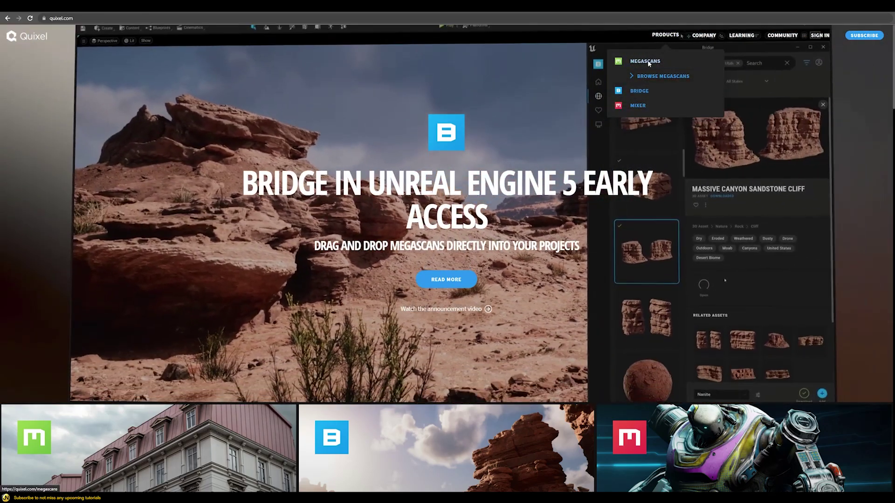
click(645, 61)
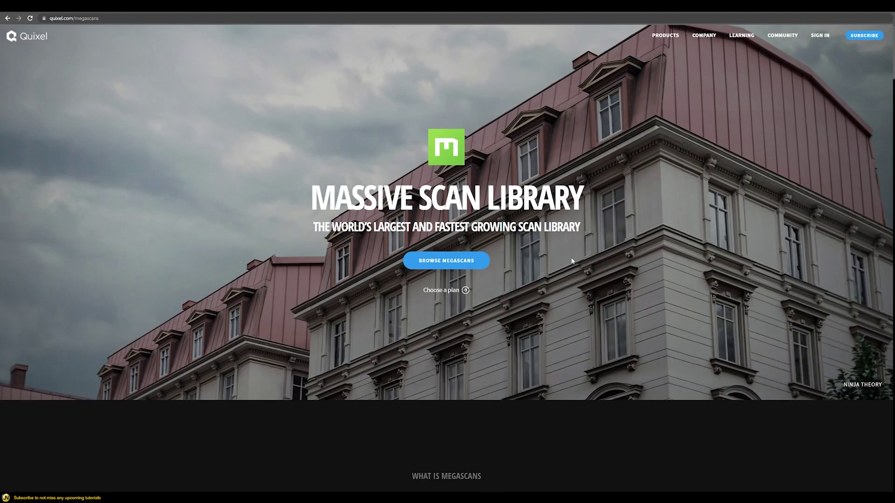
scroll(571, 260, down, 15)
scroll(517, 268, down, 18)
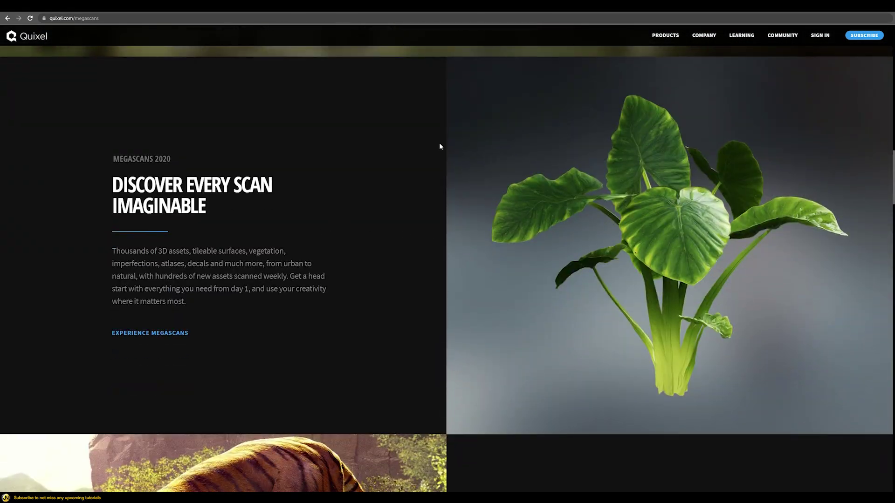
scroll(382, 234, down, 8)
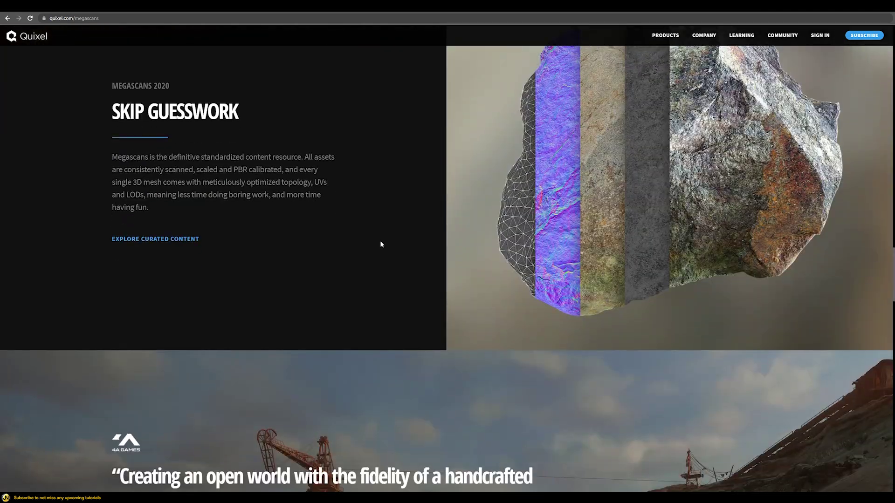
scroll(382, 244, up, 10)
scroll(371, 275, down, 8)
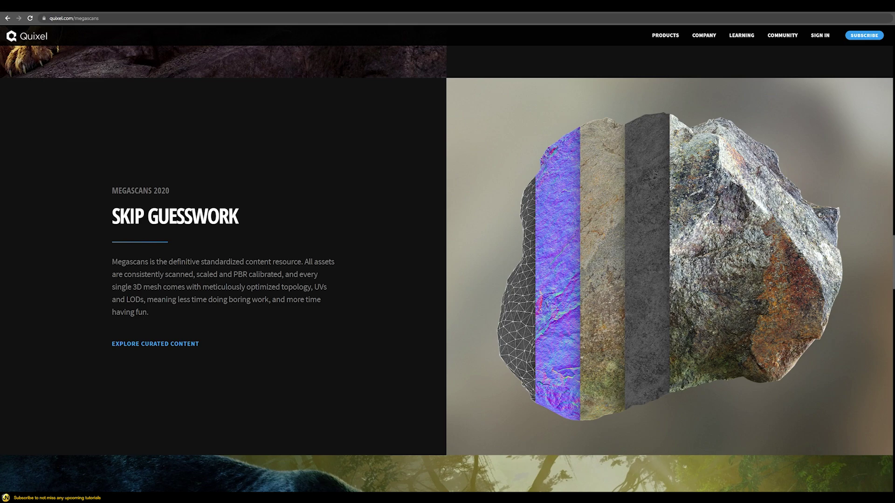
scroll(624, 130, down, 15)
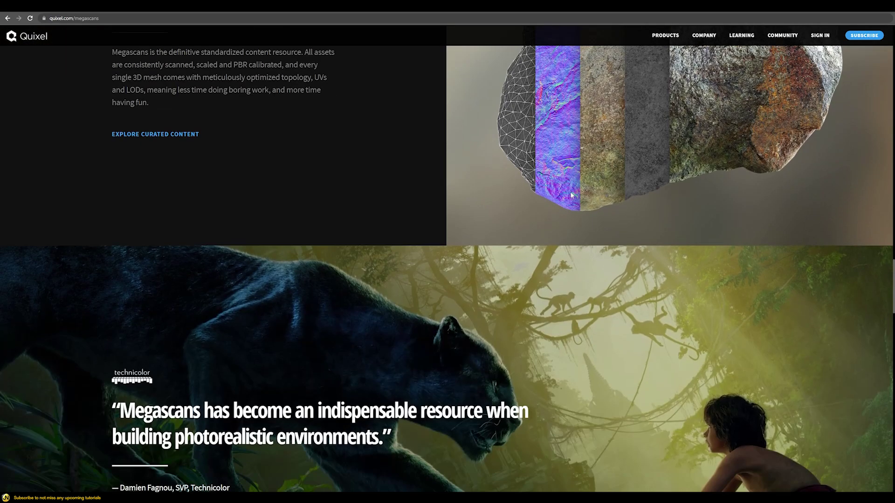
scroll(503, 259, down, 7)
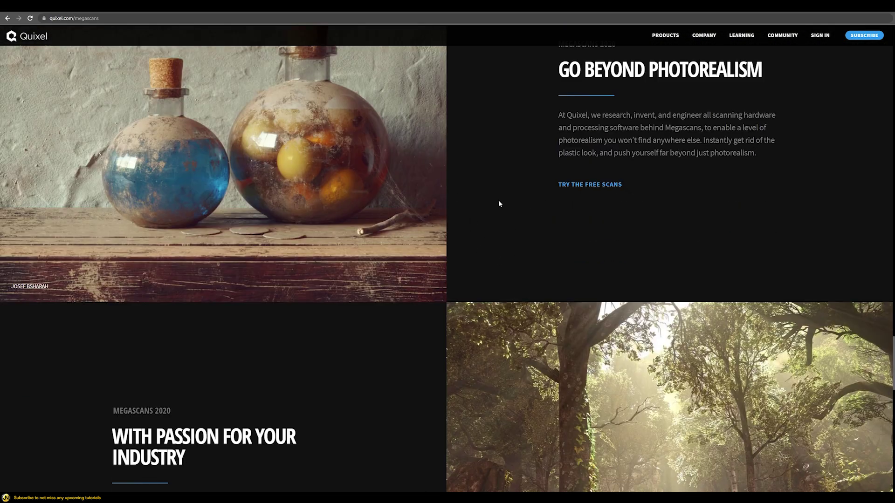
scroll(405, 252, down, 3)
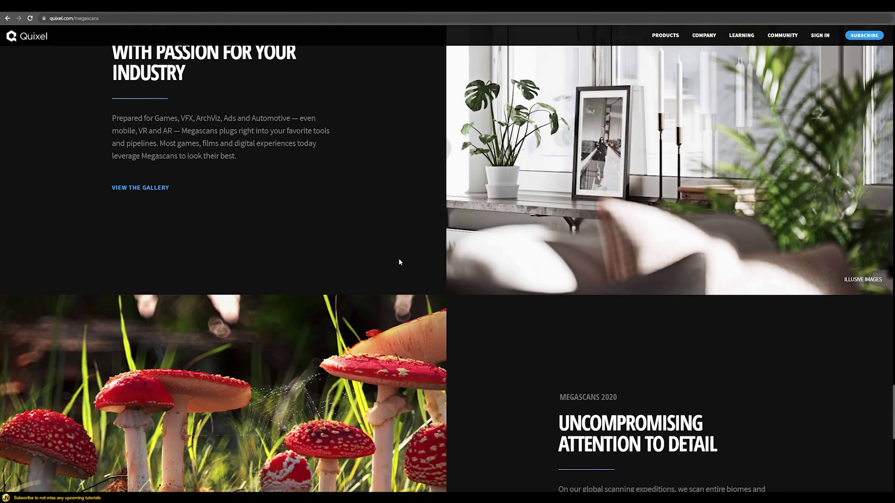
key(Home)
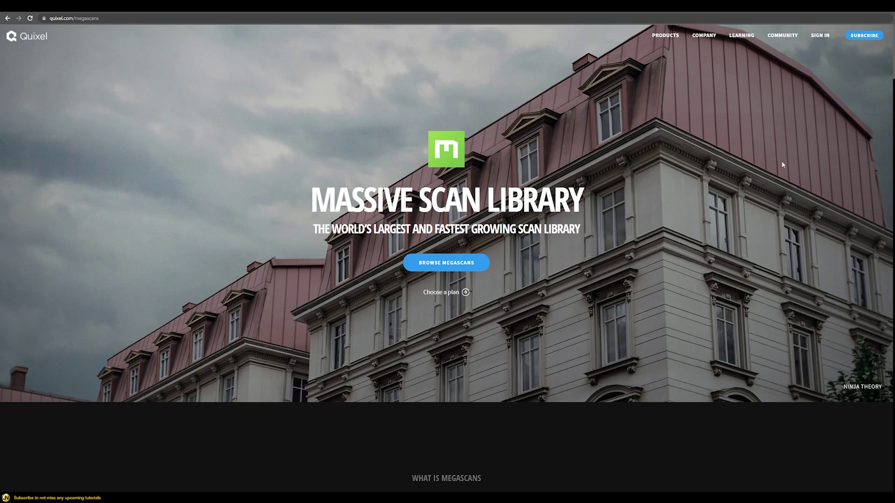
Open the Bridge product page on the Quixel site and look over its content
mouse_move(670, 37)
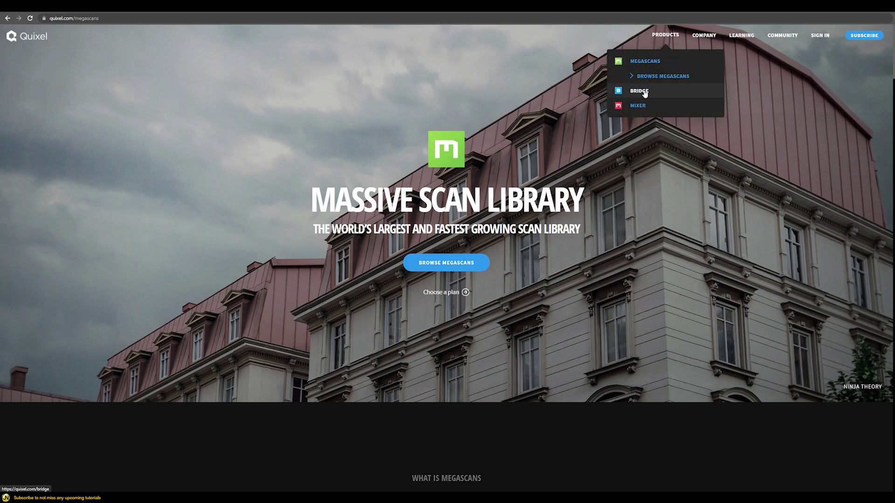
click(644, 91)
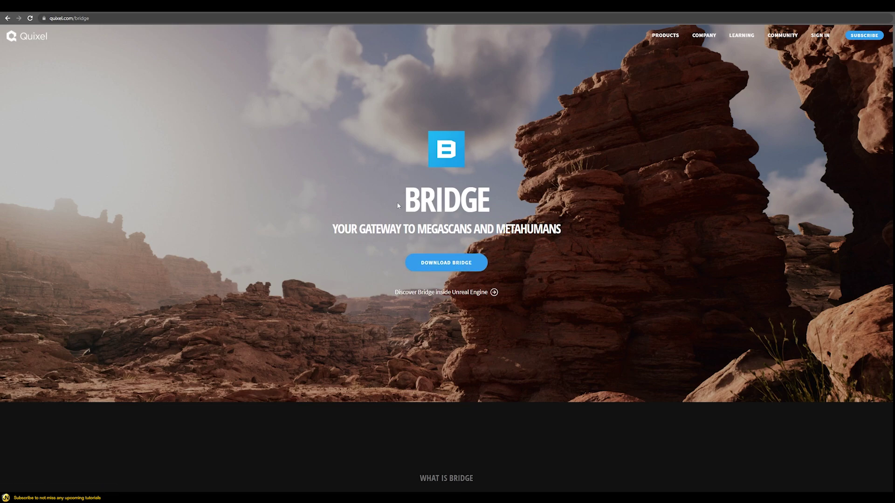
scroll(573, 262, down, 10)
scroll(562, 277, up, 4)
scroll(561, 279, up, 7)
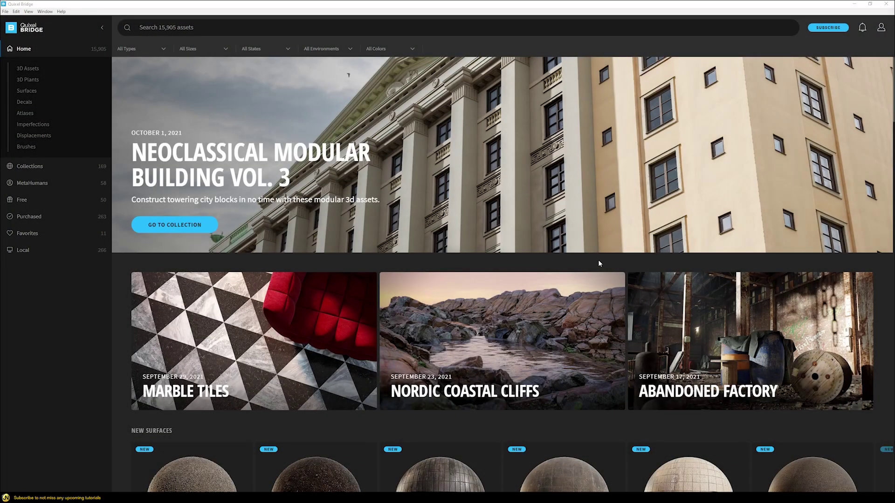
Switch to Quixel Bridge and examine the new assets on the home page and the overview of all collections
scroll(499, 240, down, 3)
scroll(498, 240, down, 2)
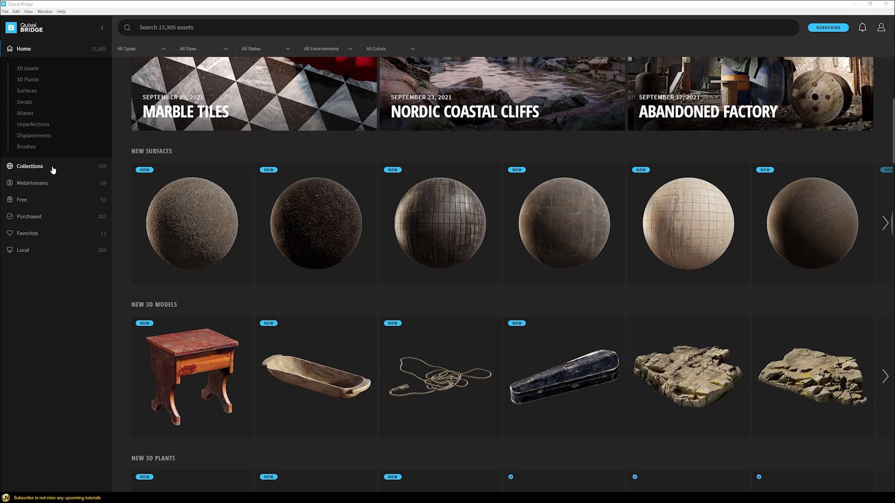
click(29, 167)
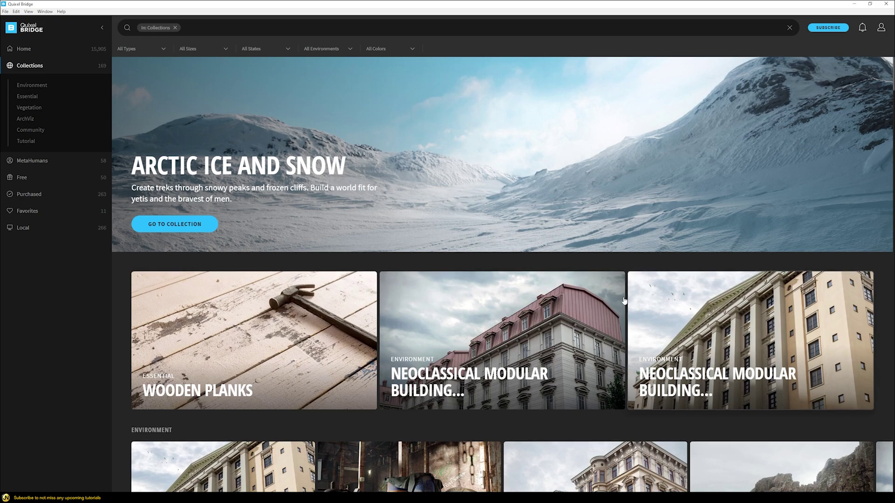
scroll(550, 215, down, 5)
scroll(550, 215, down, 6)
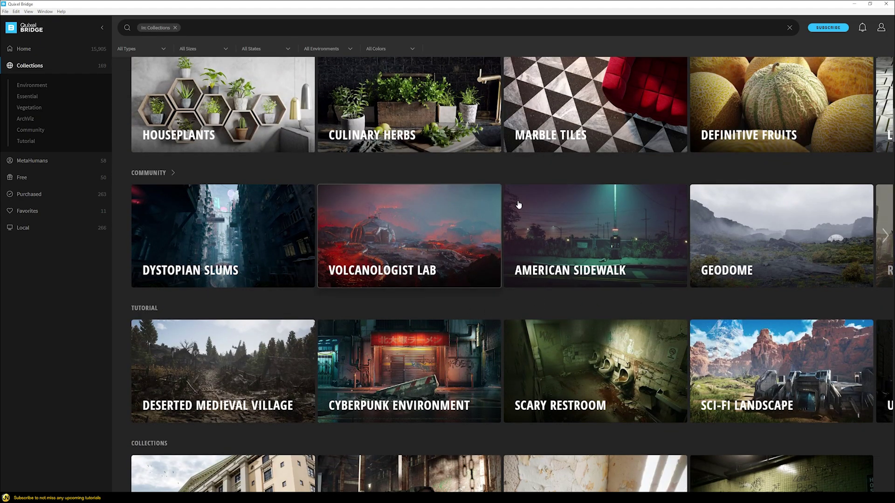
scroll(518, 205, down, 3)
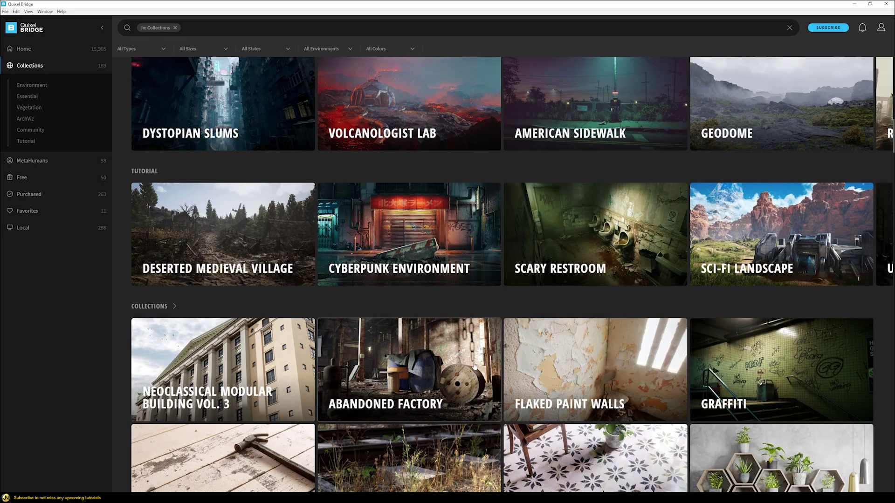
scroll(474, 366, up, 20)
scroll(316, 301, down, 3)
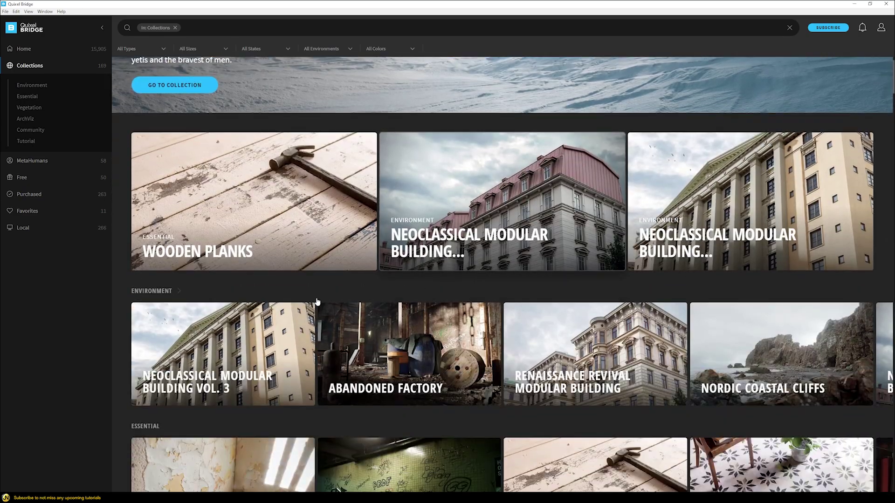
scroll(317, 301, up, 5)
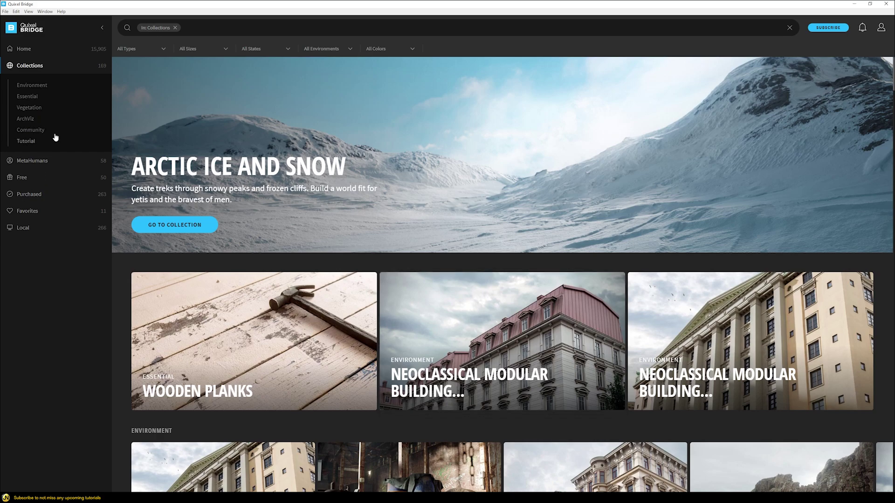
Open the Arctic Ice and Snow collection within the Natural group of the Environment collections
click(31, 85)
scroll(546, 243, down, 3)
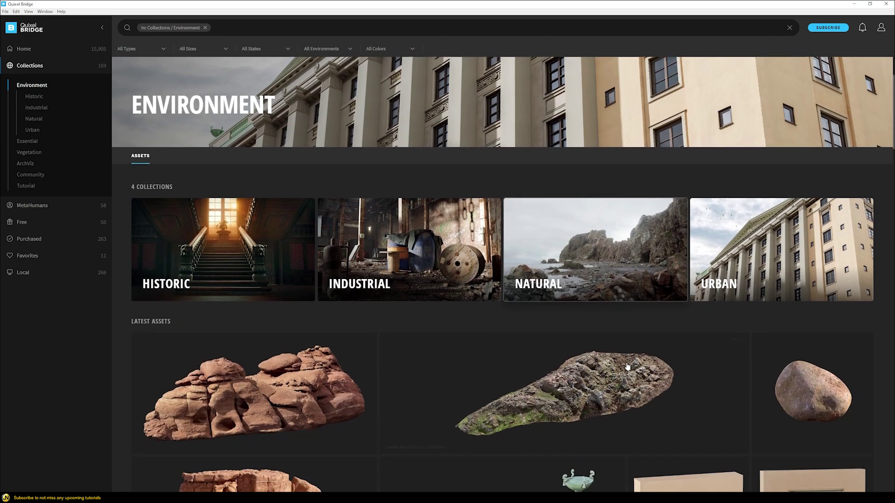
click(599, 223)
scroll(420, 210, down, 5)
scroll(281, 193, up, 2)
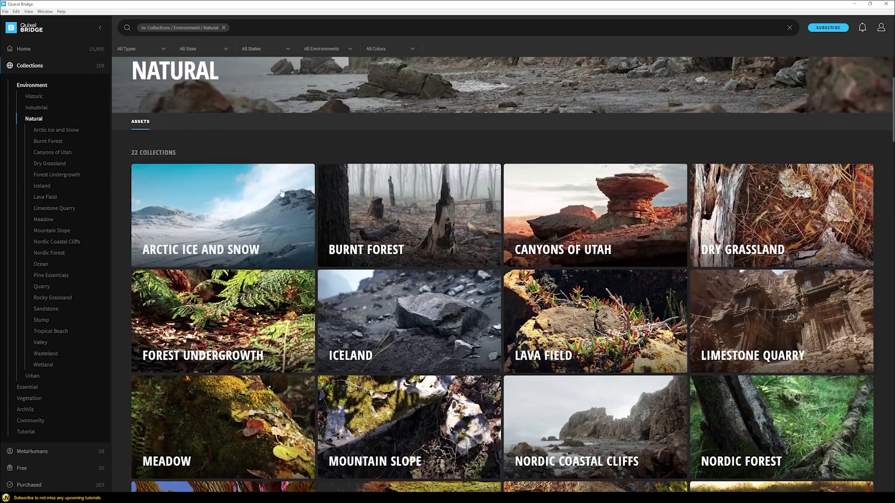
click(164, 243)
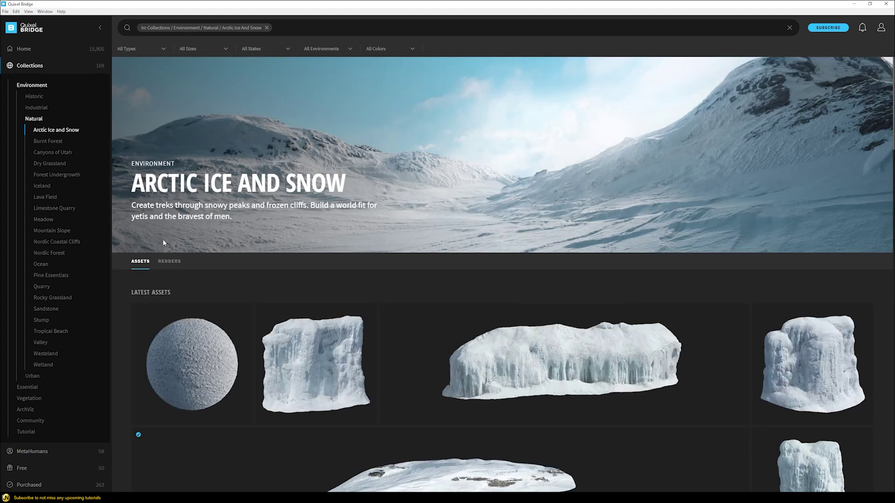
Look through the assets of the Arctic Ice and Snow collection and view the details of Huge Snow Hill and Ice Cliff
scroll(678, 287, down, 10)
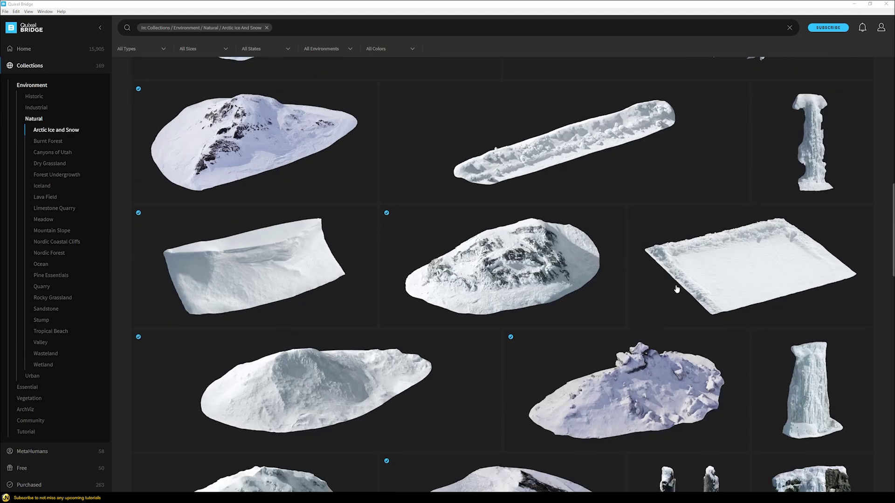
scroll(666, 289, up, 4)
scroll(443, 201, up, 3)
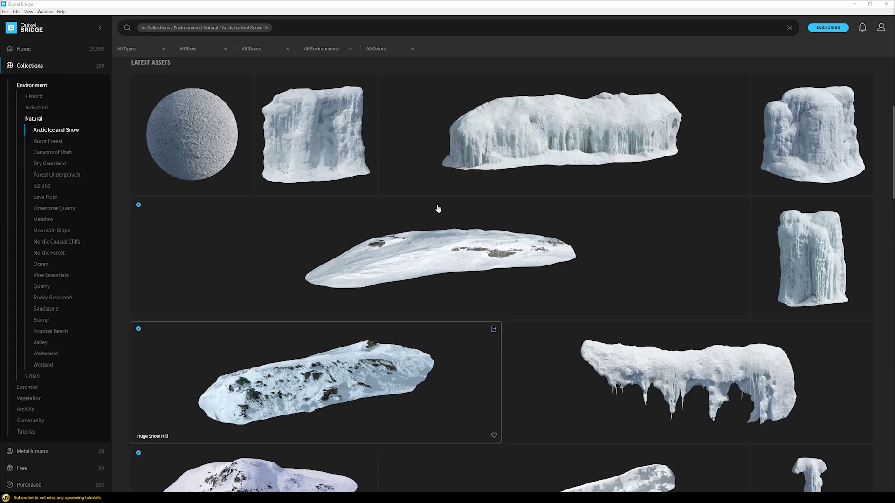
scroll(438, 209, up, 1)
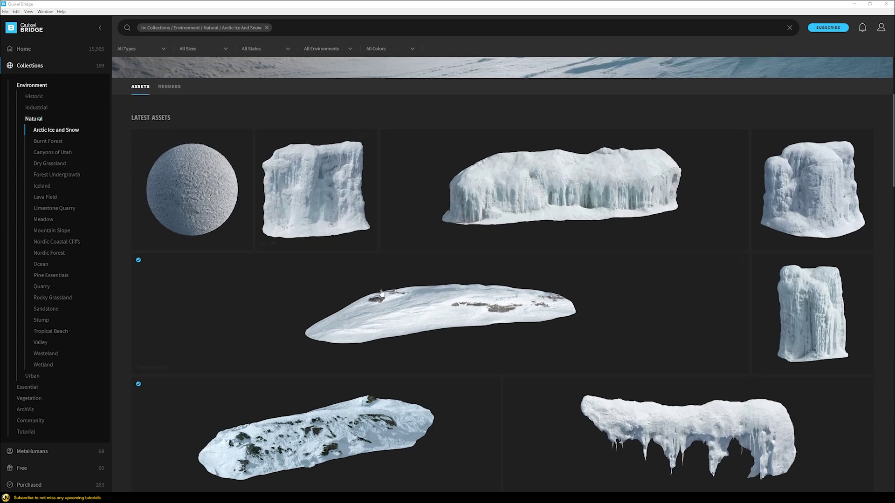
scroll(381, 293, down, 3)
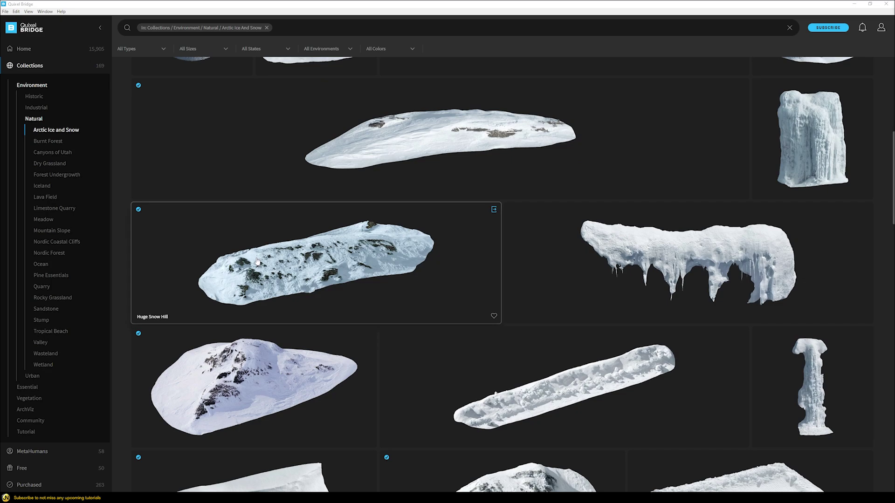
click(257, 261)
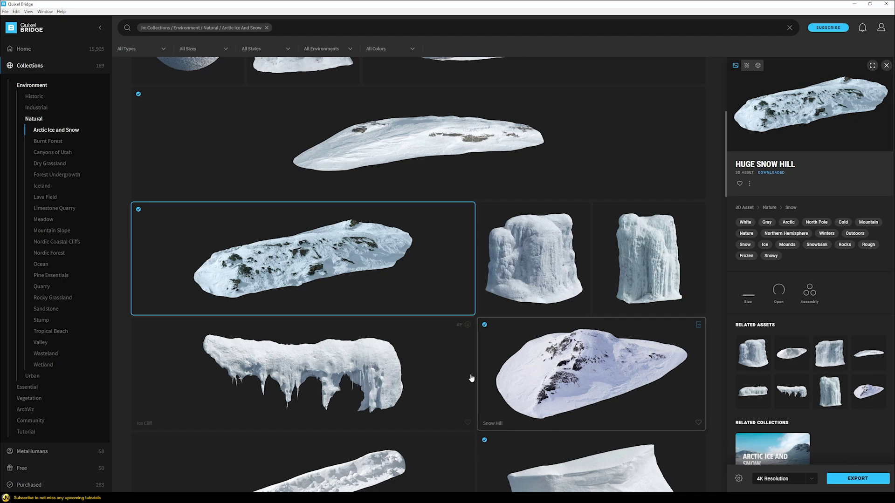
click(376, 369)
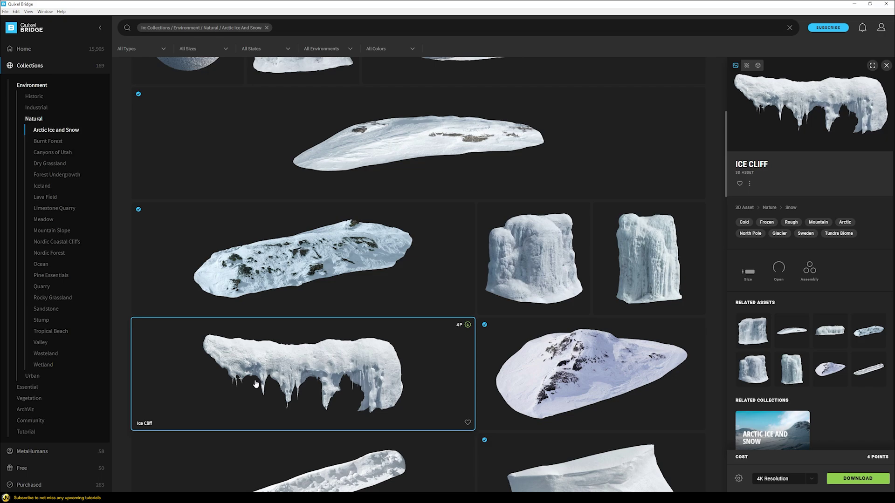
Select the Huge Snow Hill asset, check its export settings, and export it to 3ds Max at 4K resolution
click(365, 281)
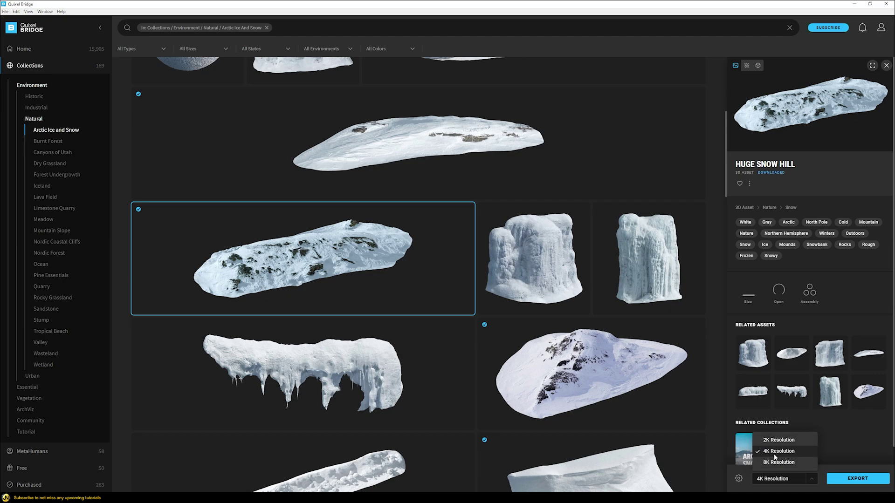
click(773, 452)
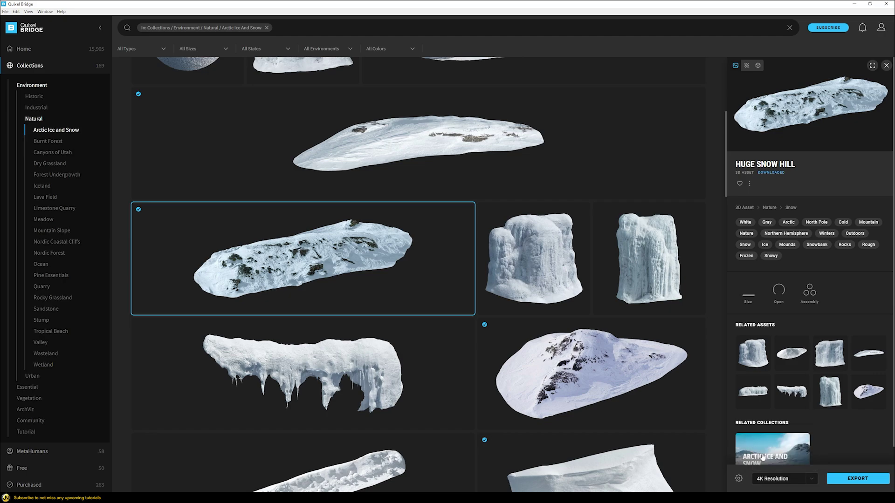
click(738, 479)
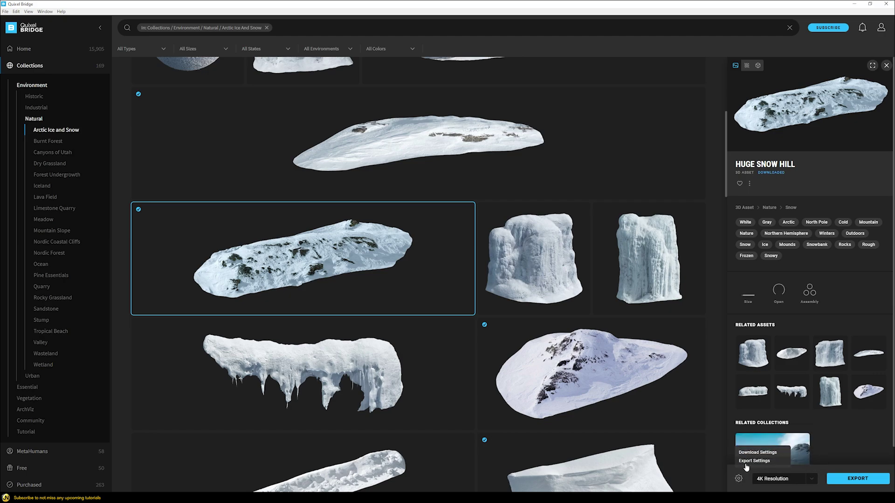
click(748, 462)
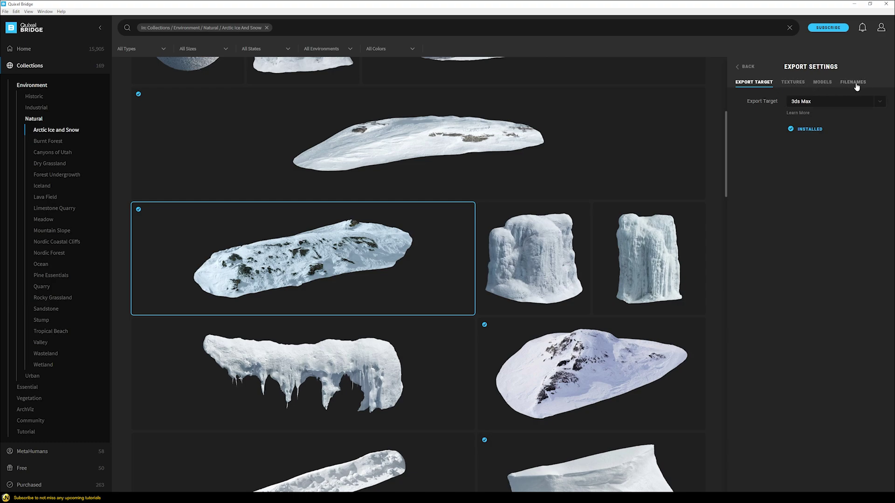
click(741, 67)
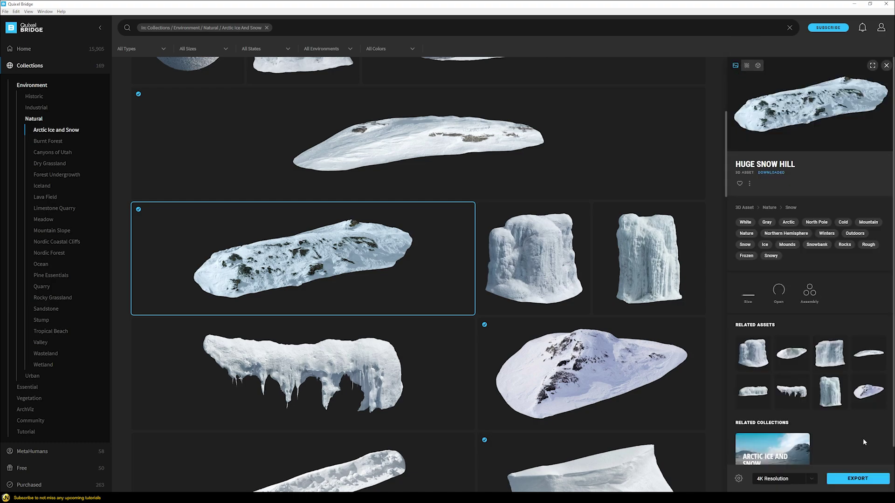
click(852, 481)
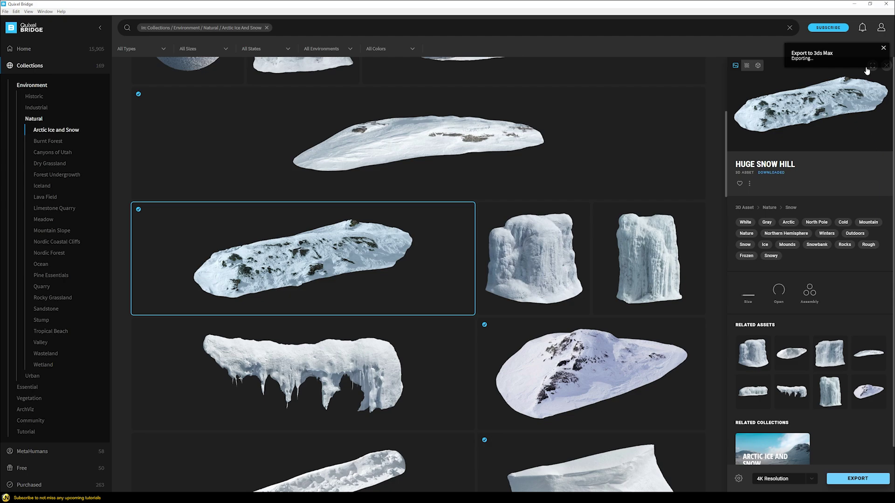
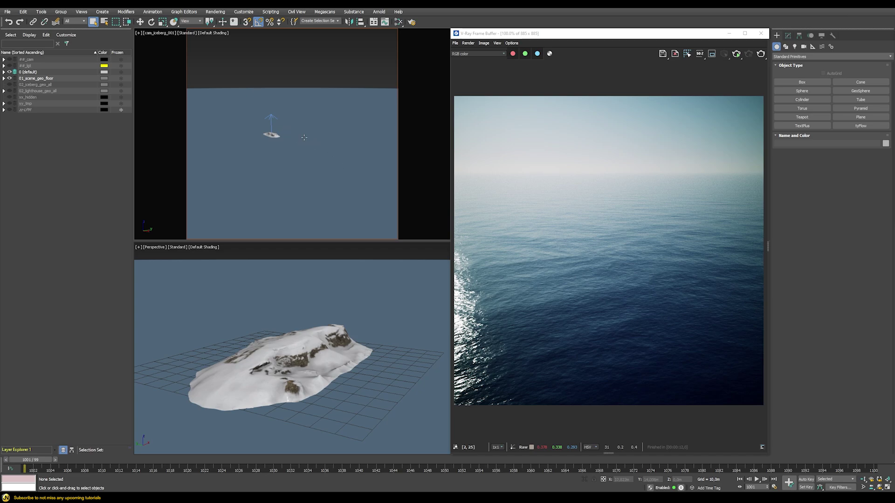
Select the imported snow hill for scaling and check the scene's display units and system unit scale
click(272, 134)
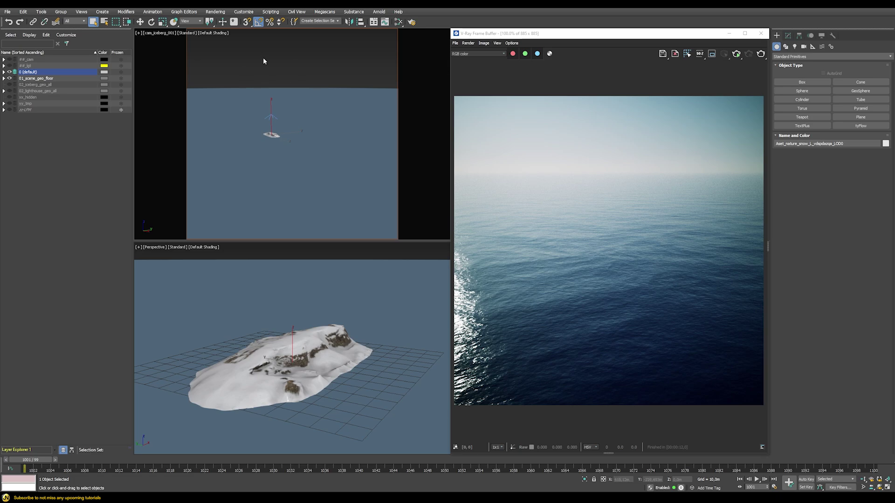
click(161, 22)
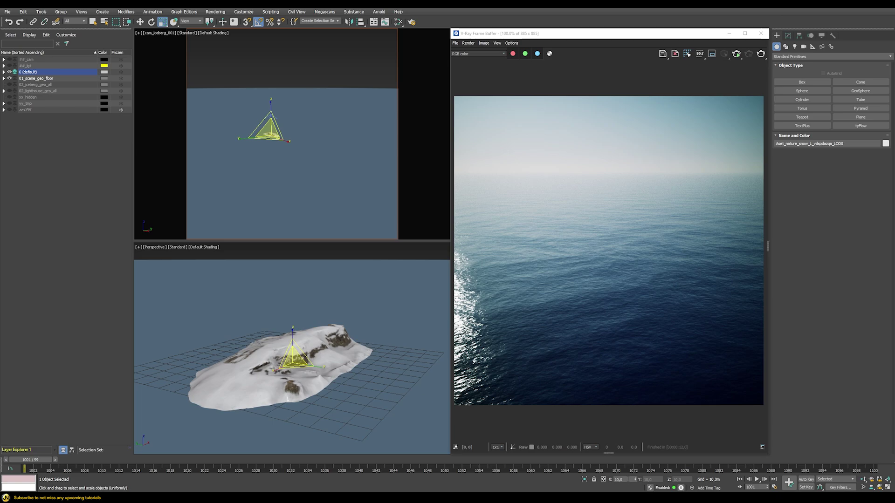
click(243, 12)
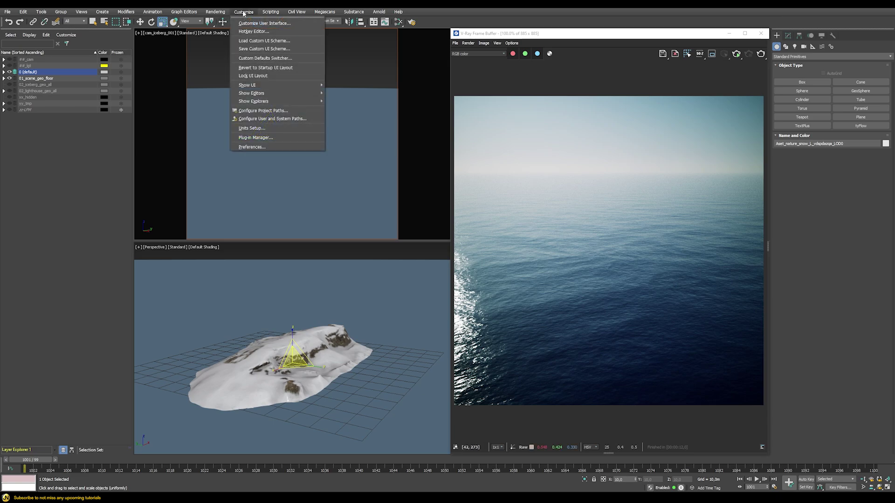
click(252, 128)
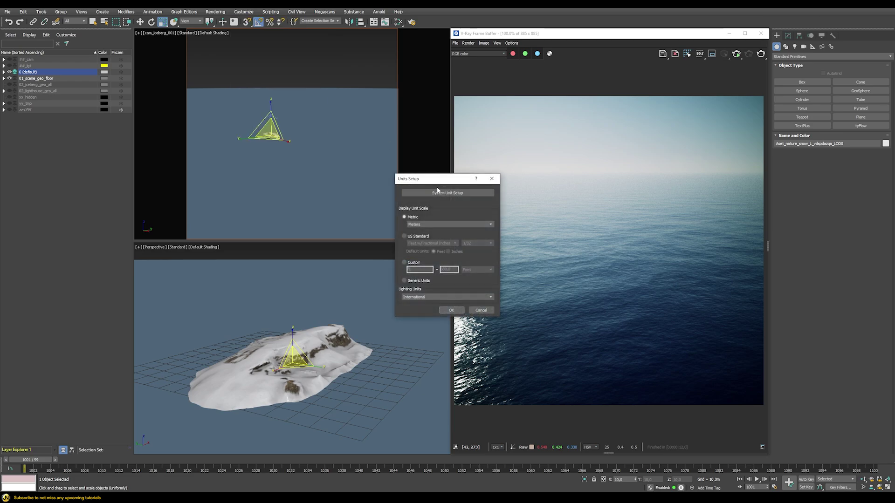
click(438, 194)
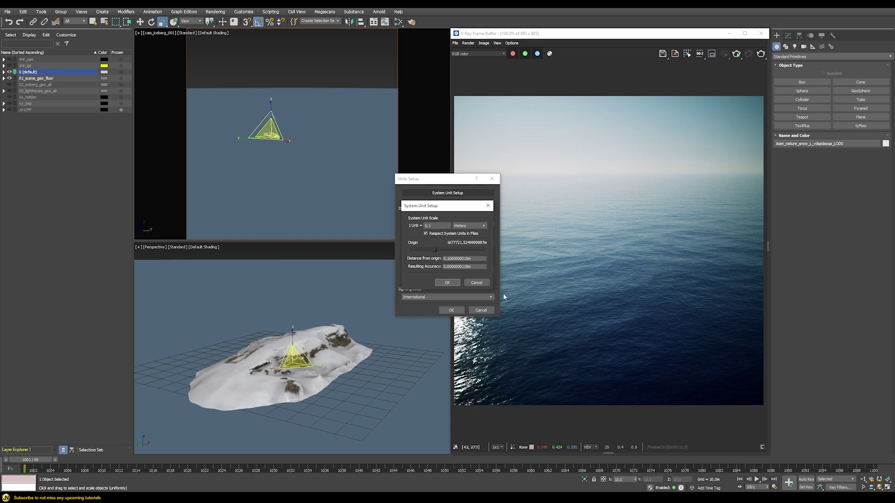
click(480, 283)
click(481, 310)
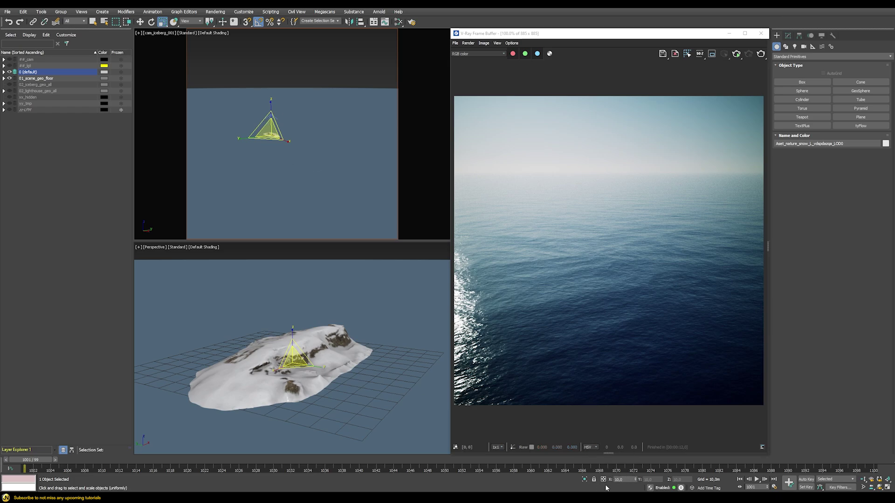
Set the snow hill's uniform scale to 100 and measure its dimensions
double_click(629, 480)
text(1)
key(Return)
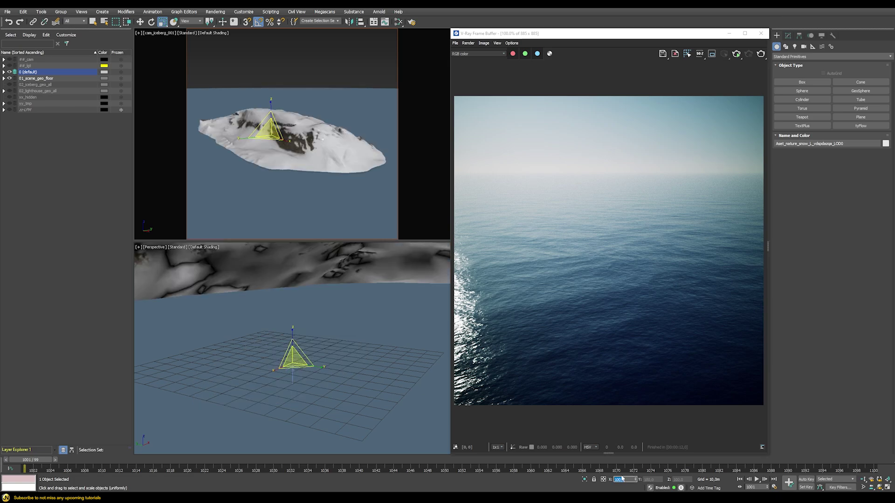
click(832, 36)
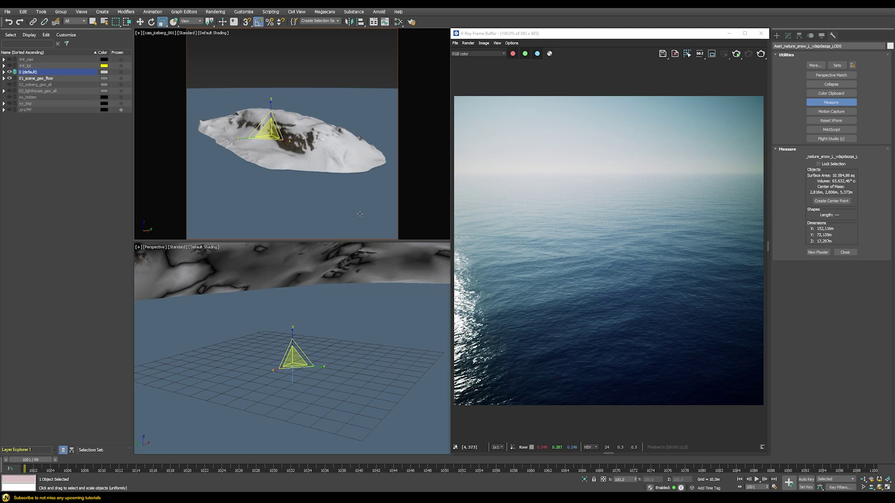
Try scaling the snow hill up uniformly to about 380, and undo the scaling
mouse_move(287, 120)
mouse_down()
mouse_move(285, 135)
mouse_move(280, 108)
mouse_up()
key(z)
drag(270, 60, 271, 51)
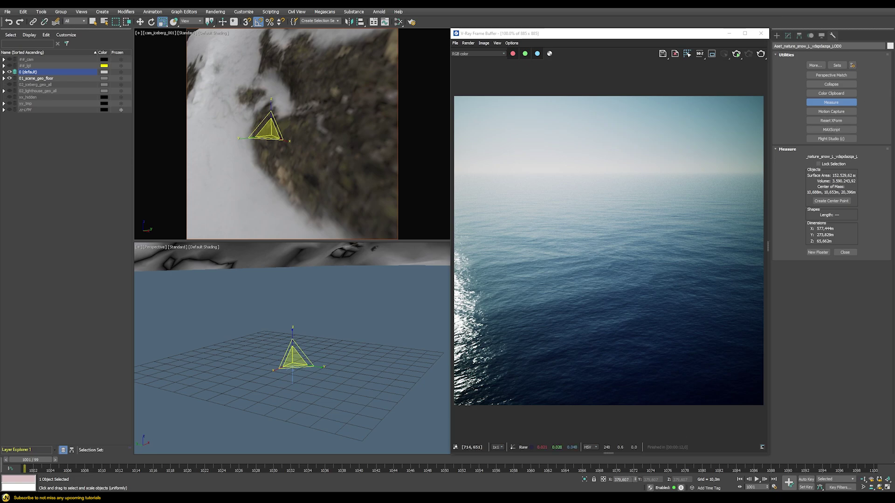
click(8, 22)
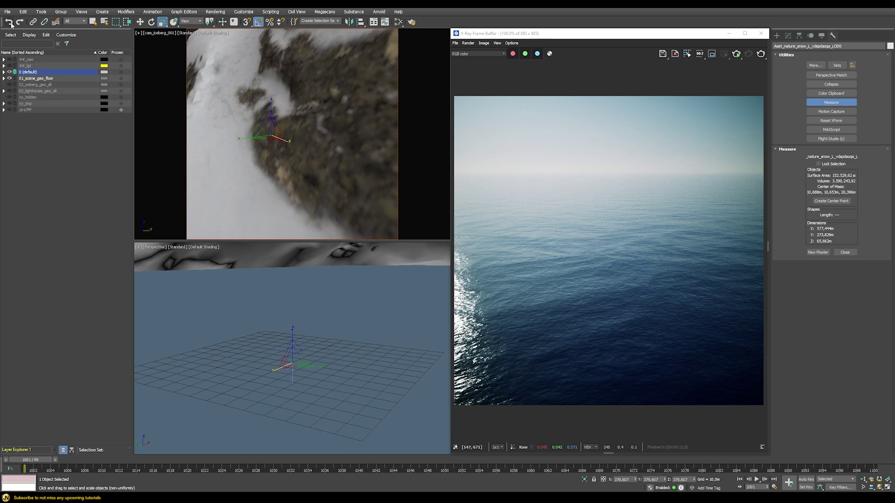
click(10, 21)
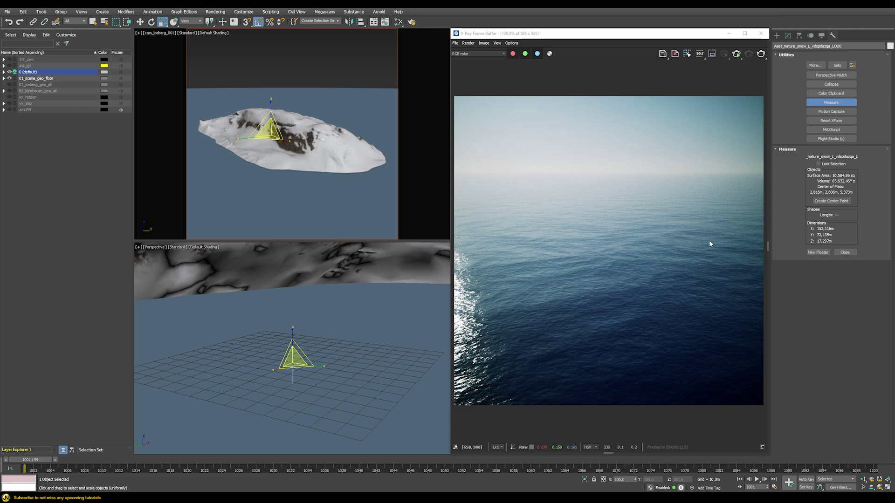
Collapse the VRayDisplacementMod modifier into the snow hill's mesh and convert the mesh to Editable Poly
click(788, 36)
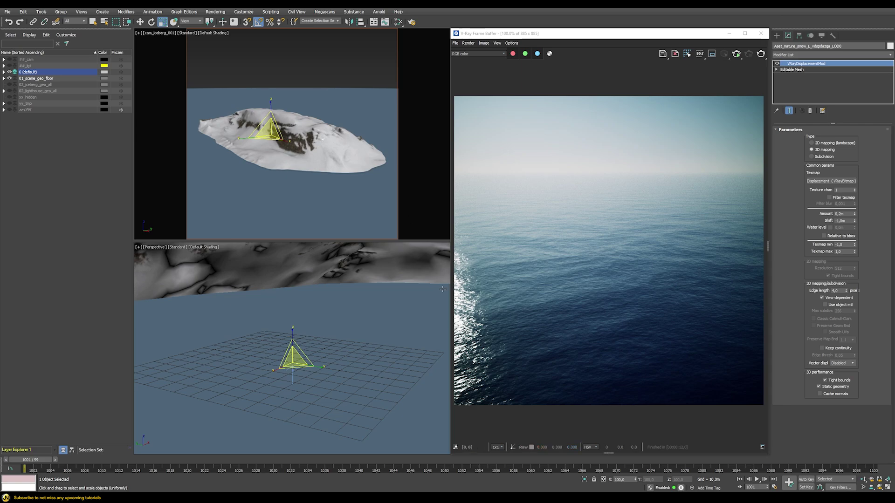
right_click(801, 64)
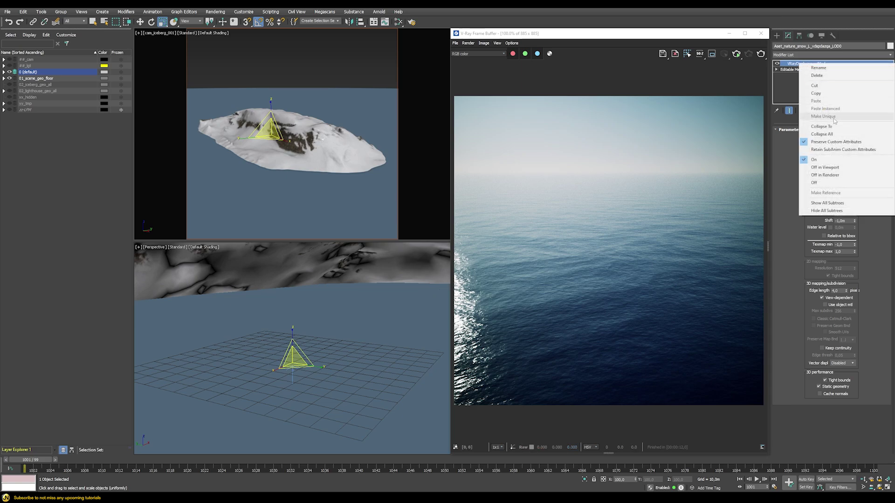
click(828, 126)
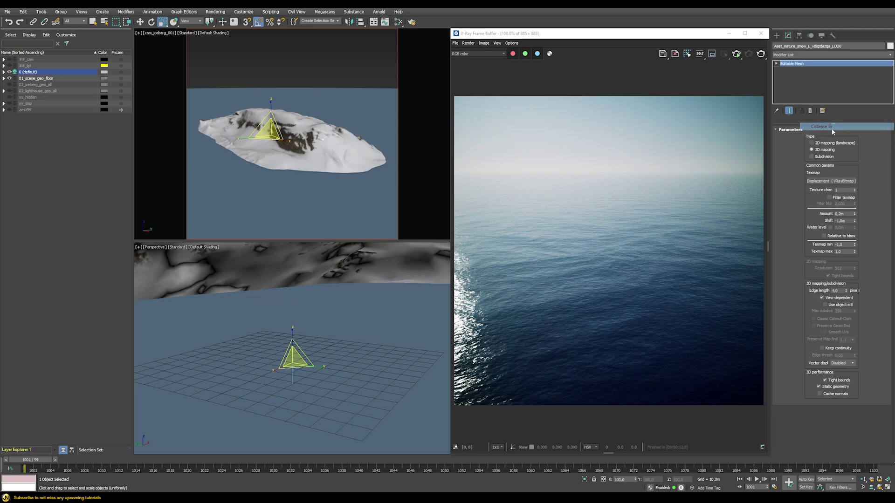
right_click(795, 66)
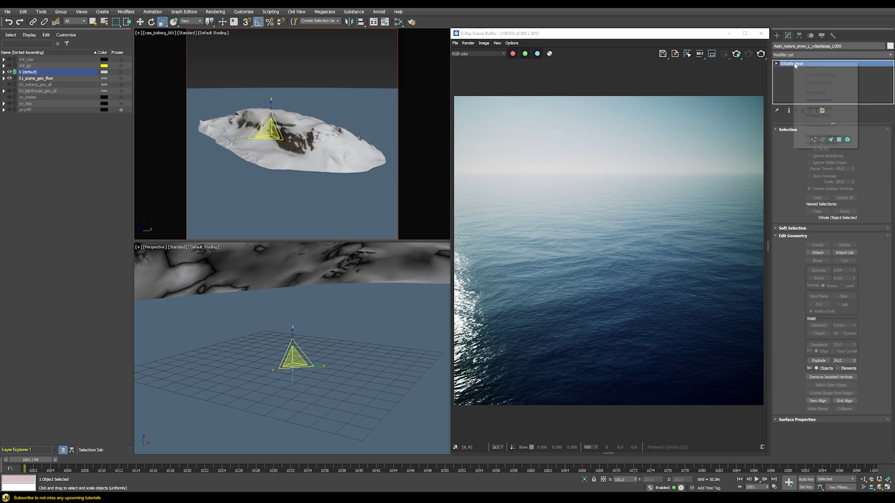
click(810, 116)
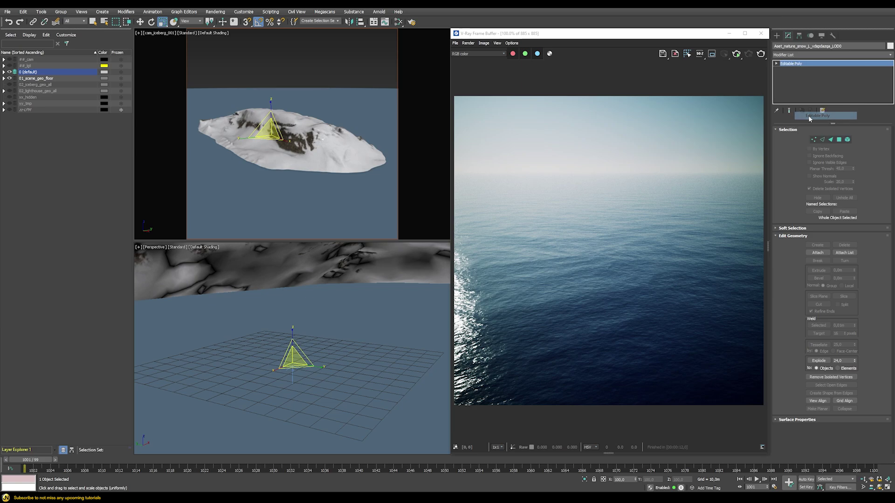
Try a MeshSmooth modifier on the snow hill, lower its iterations to 0, and delete the modifier
click(784, 57)
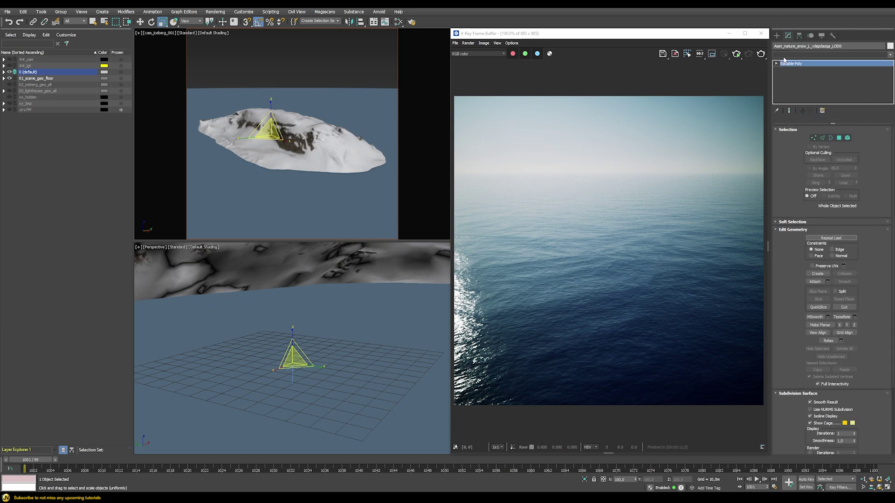
text(ma)
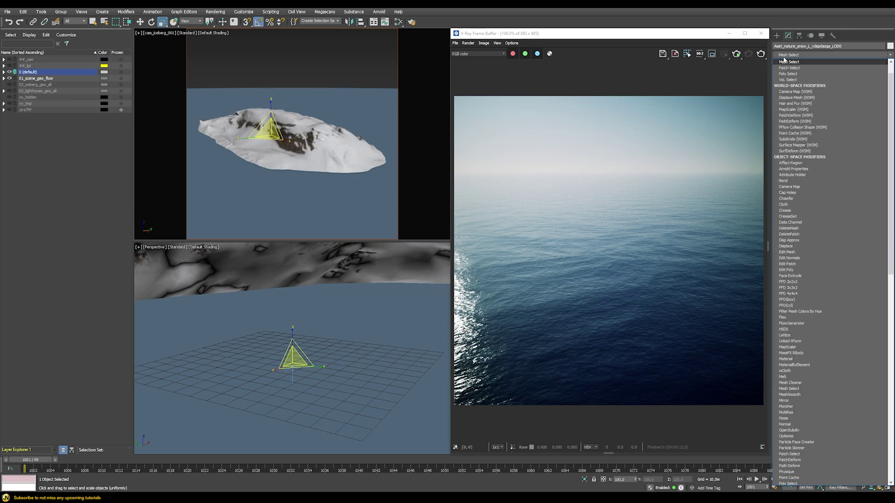
text(mooth)
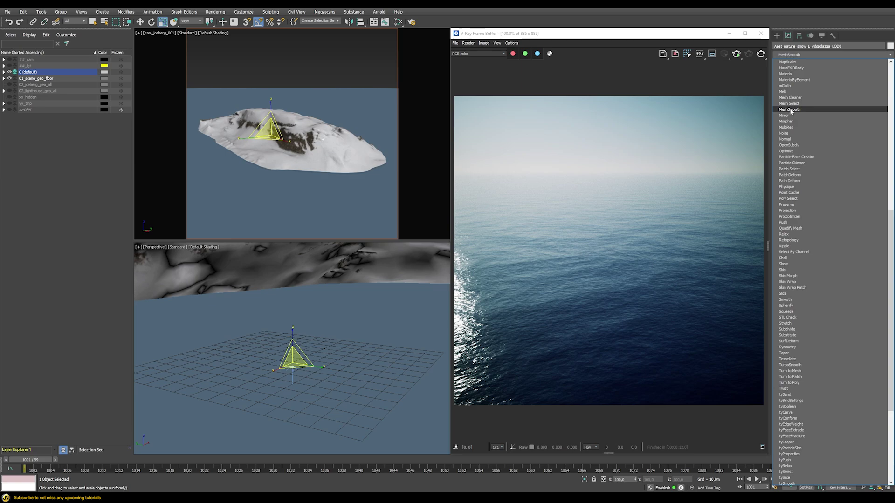
click(791, 110)
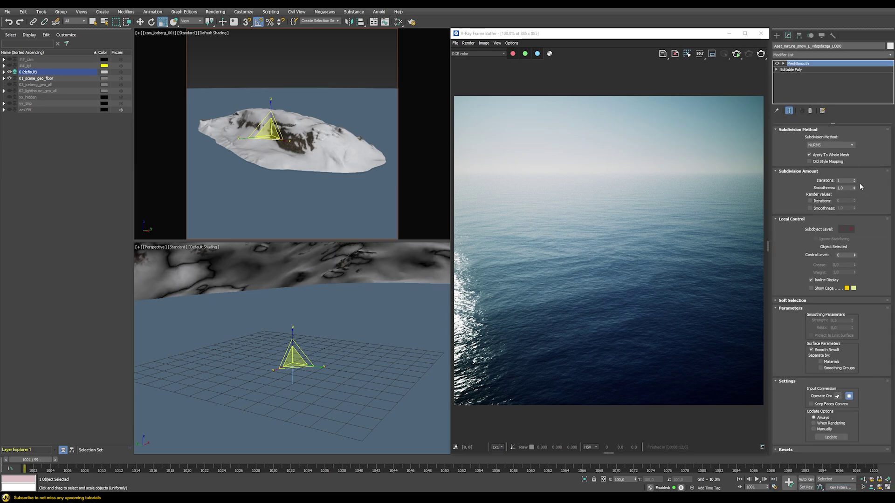
click(854, 183)
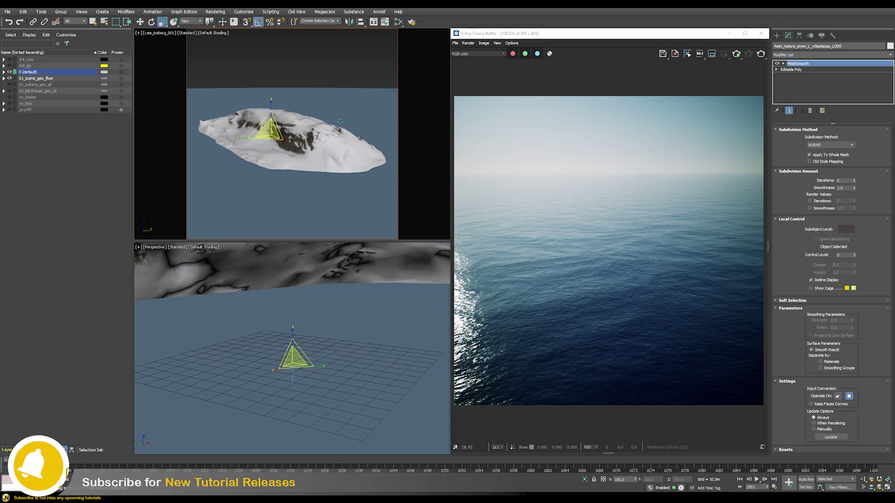
right_click(798, 64)
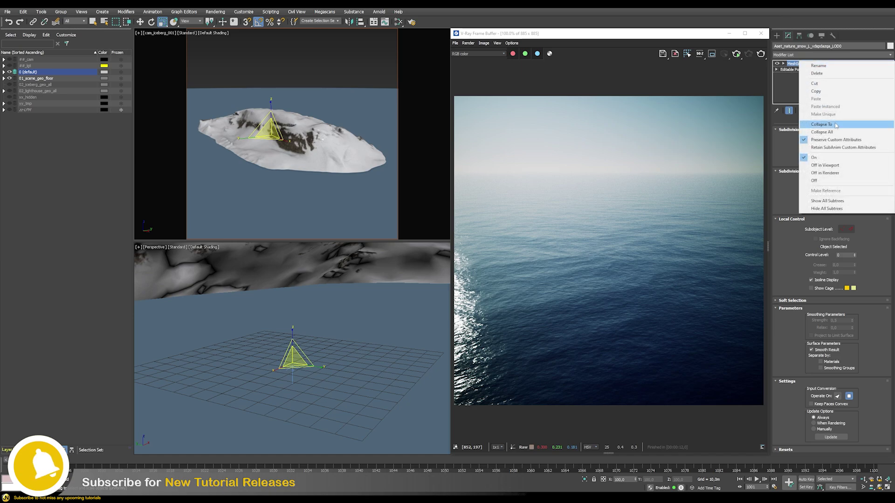
click(817, 73)
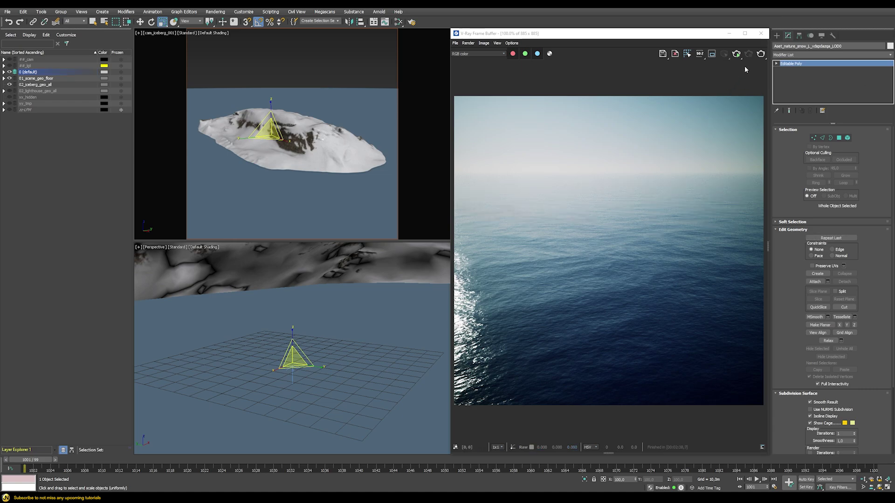
Start an interactive V-Ray render and move the iceberg mesh into the 02_iceberg_geo_all layer
key(shift+q)
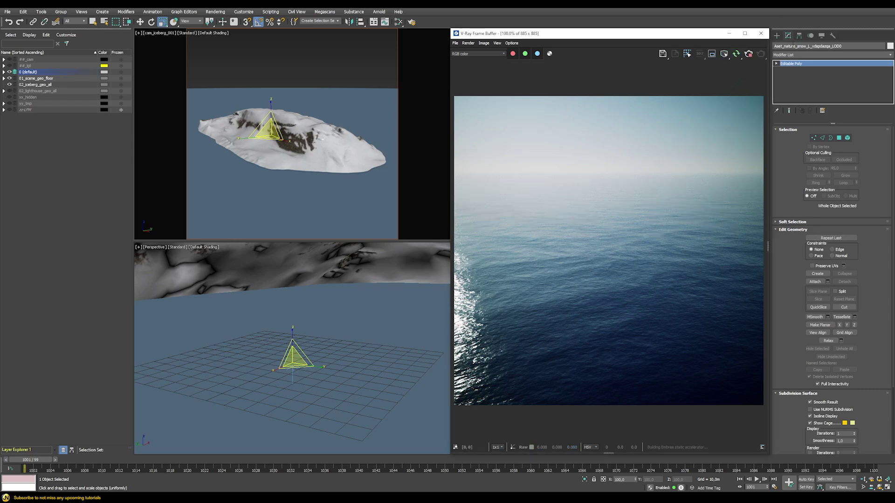
right_click(73, 147)
mouse_move(119, 167)
click(158, 173)
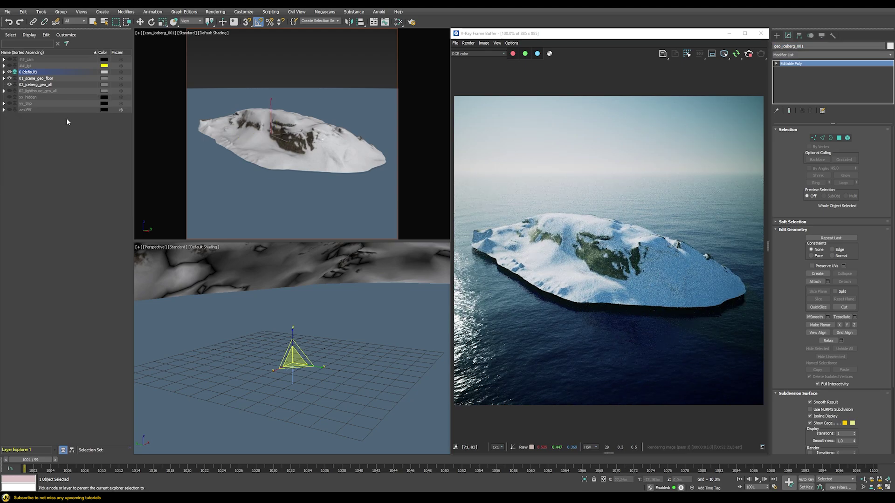
click(39, 86)
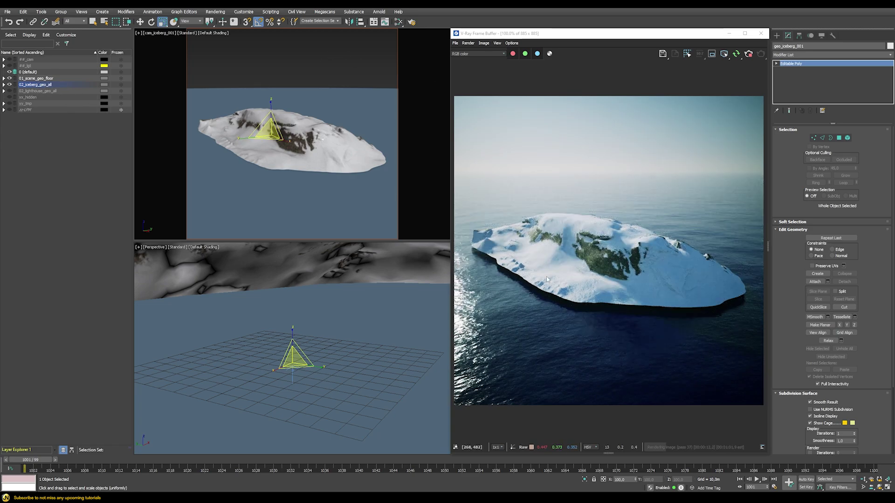
Lower the iceberg so its base sinks below the ocean surface, and inspect its surface detail in the render
key(w)
drag(271, 118, 266, 124)
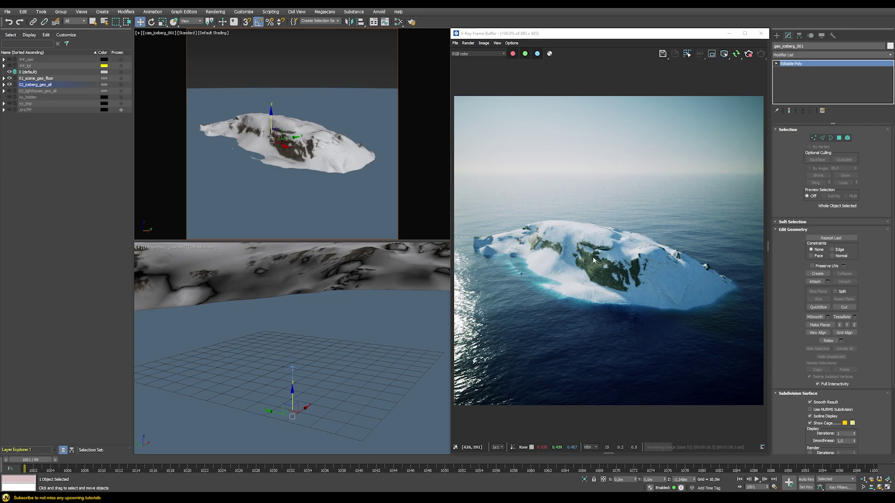
scroll(601, 274, up, 4)
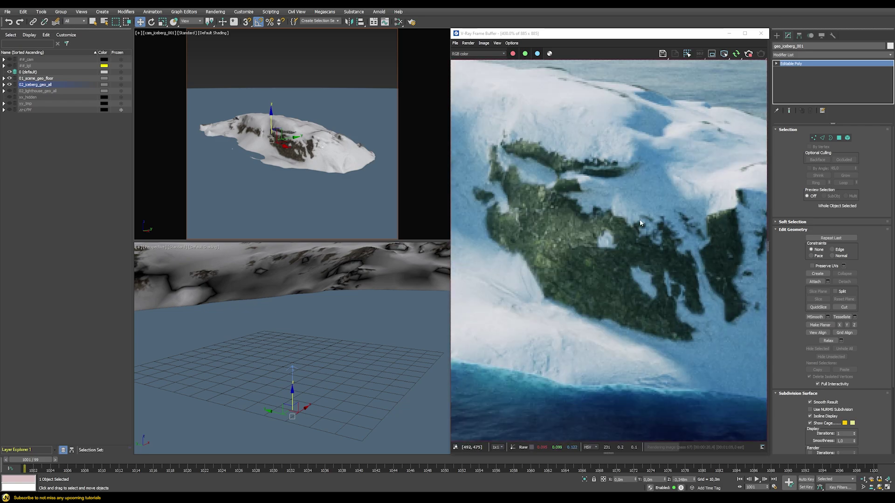
scroll(656, 242, down, 4)
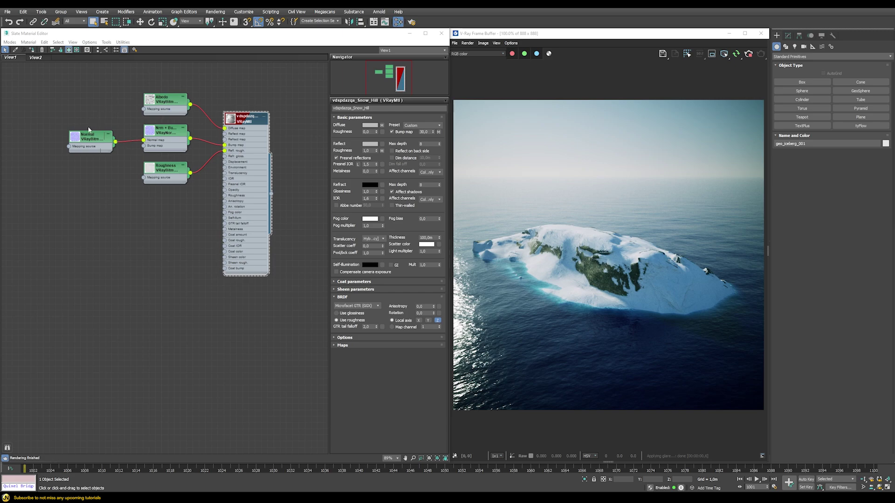
Create a new VRayMtl below the Snow_Hill material, assign it to the iceberg, and inspect the render up close
right_click(205, 328)
mouse_move(233, 333)
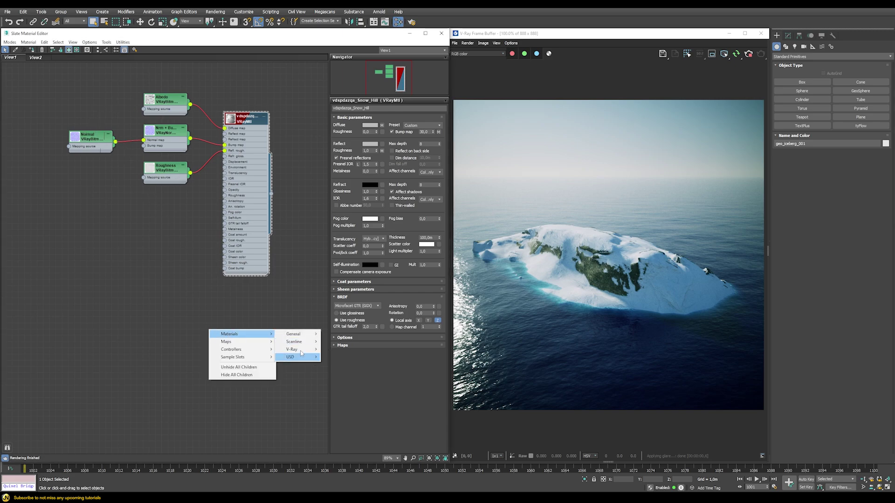
mouse_move(292, 349)
click(344, 265)
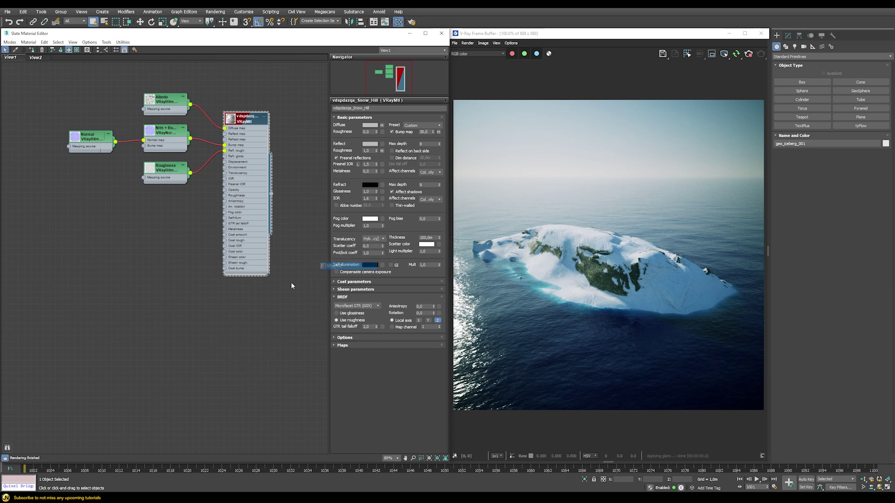
drag(209, 328, 241, 304)
right_click(241, 304)
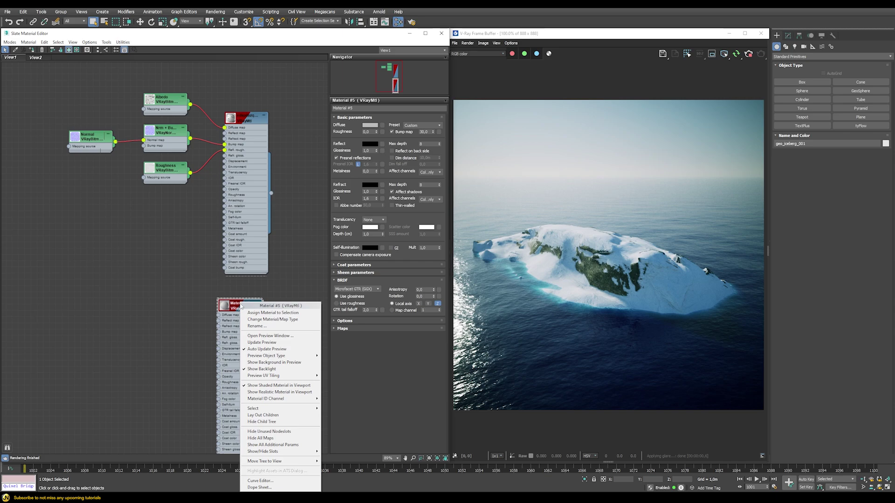
click(256, 314)
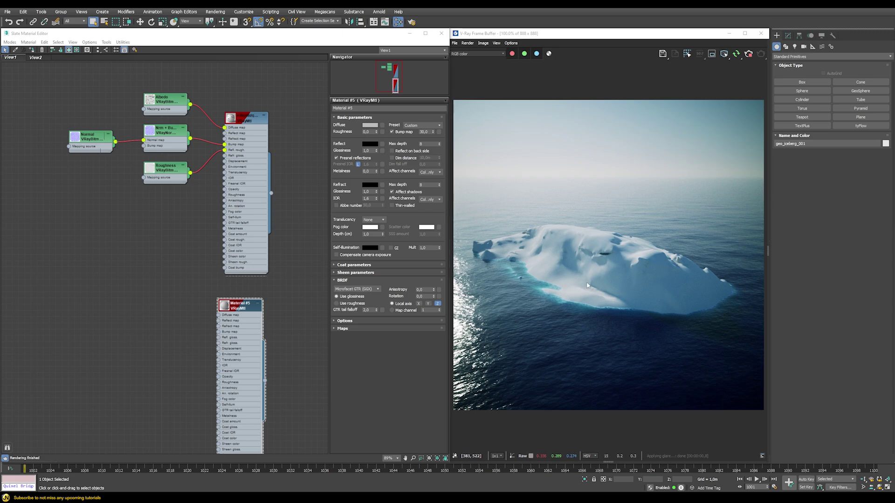
right_drag(587, 285, 596, 288)
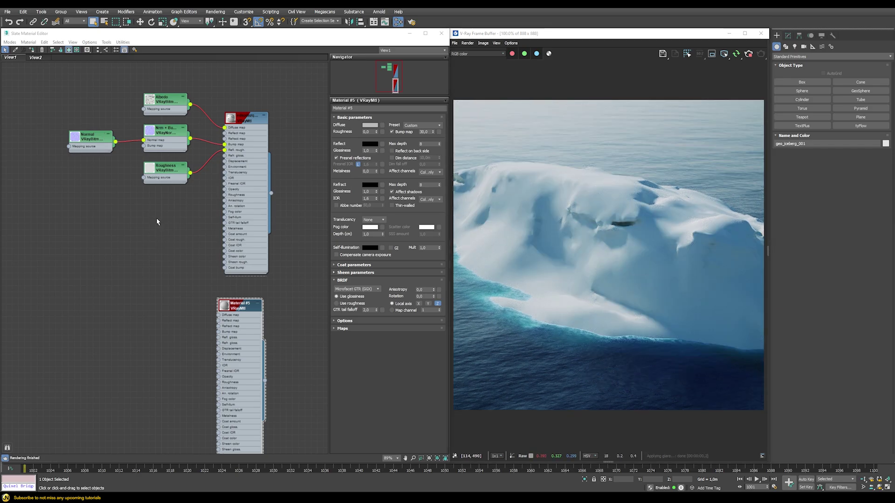
Duplicate the Normal bitmap beside the new iceberg material, setting its color space transfer function to None and filter multiplier to 0,01
shift+drag(95, 140, 88, 328)
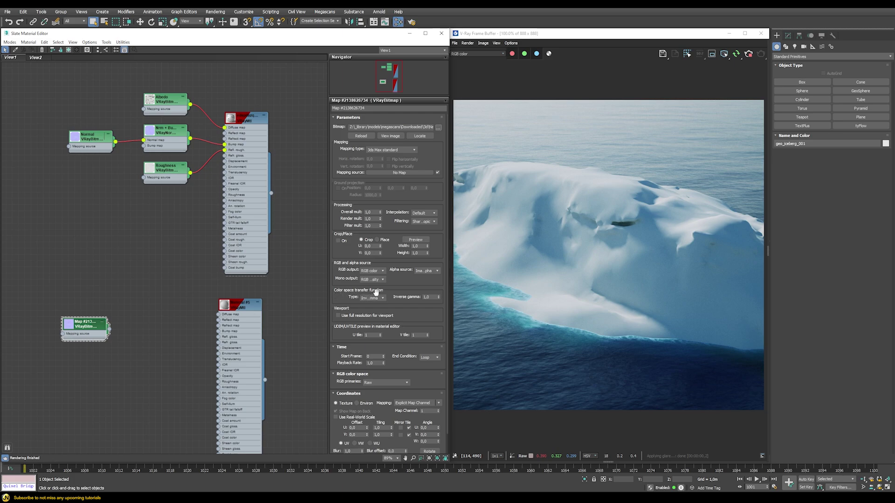
click(372, 298)
click(368, 305)
double_click(369, 226)
text(0,01)
Add a VRayNormalMap node and route the duplicated normal bitmap through it into the new material's bump map
right_click(142, 322)
mouse_move(165, 333)
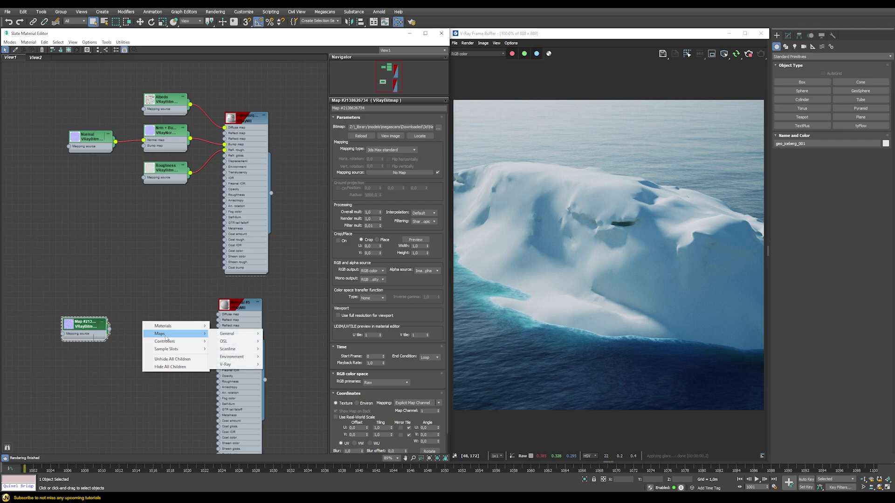
mouse_move(233, 365)
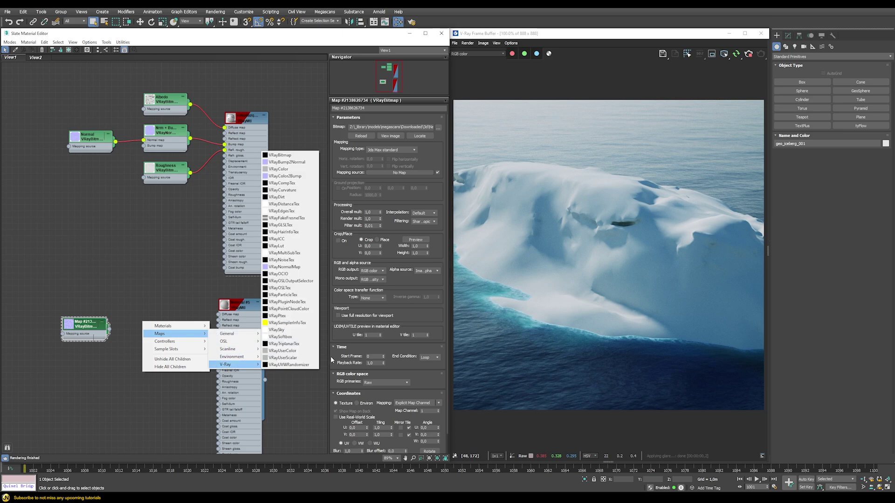
click(303, 271)
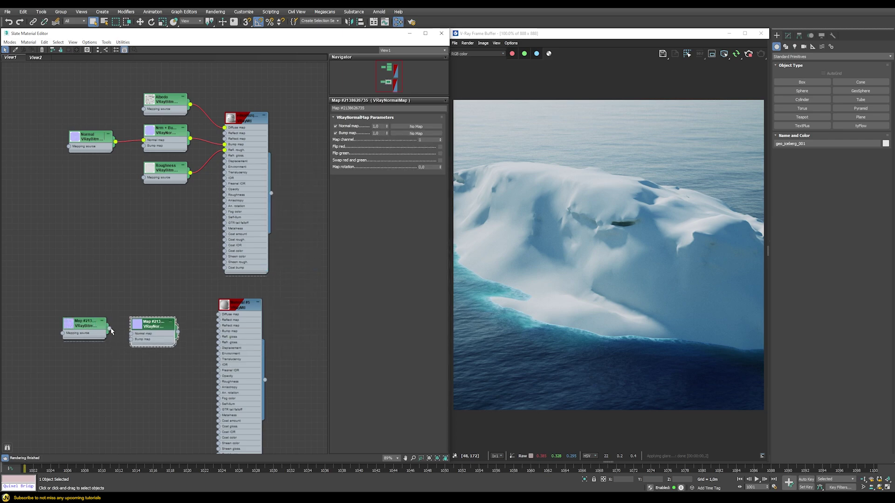
drag(109, 328, 187, 331)
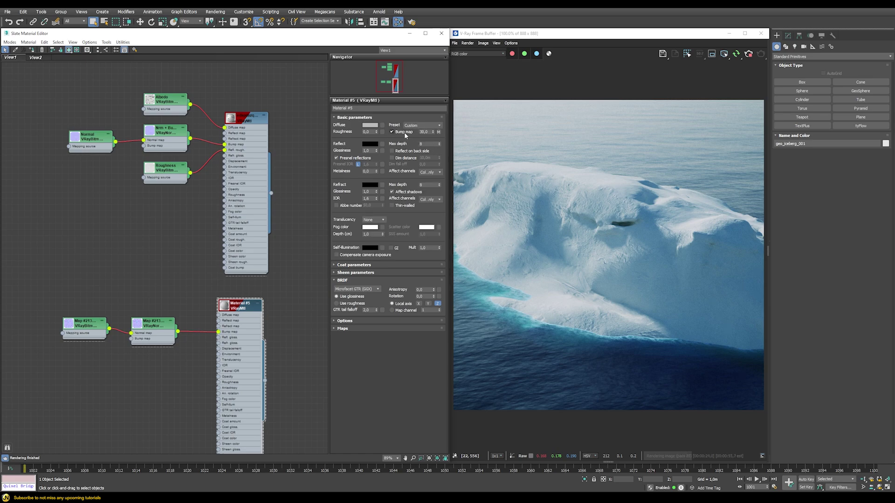
Set the new iceberg material's bump map amount to 100
double_click(424, 132)
text(100)
key(Return)
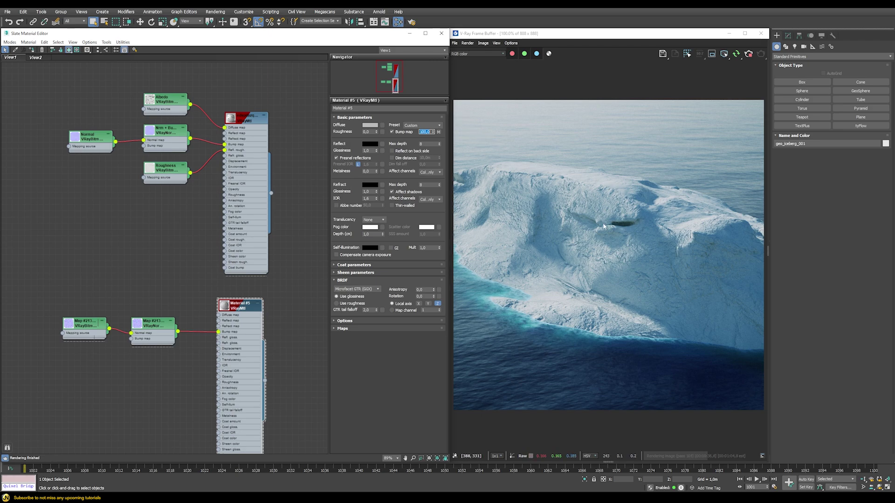
Inspect the iceberg's normal render element, and switch back to the RGB color view
click(468, 53)
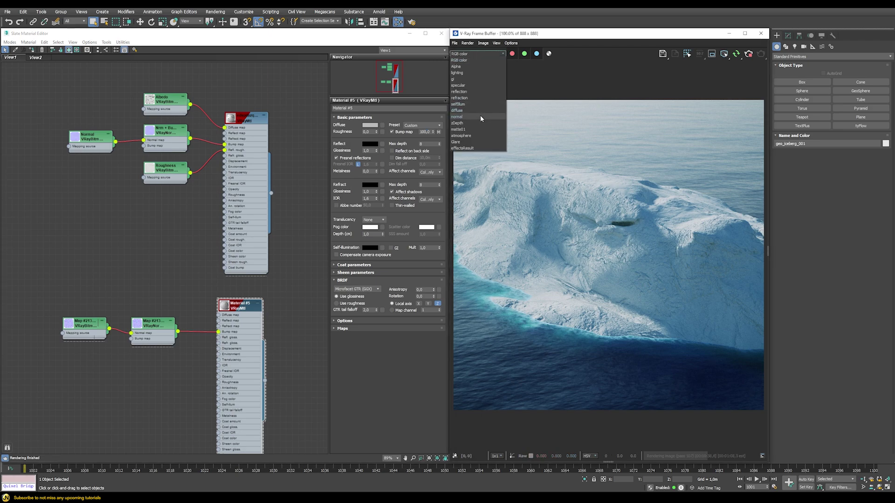
click(480, 116)
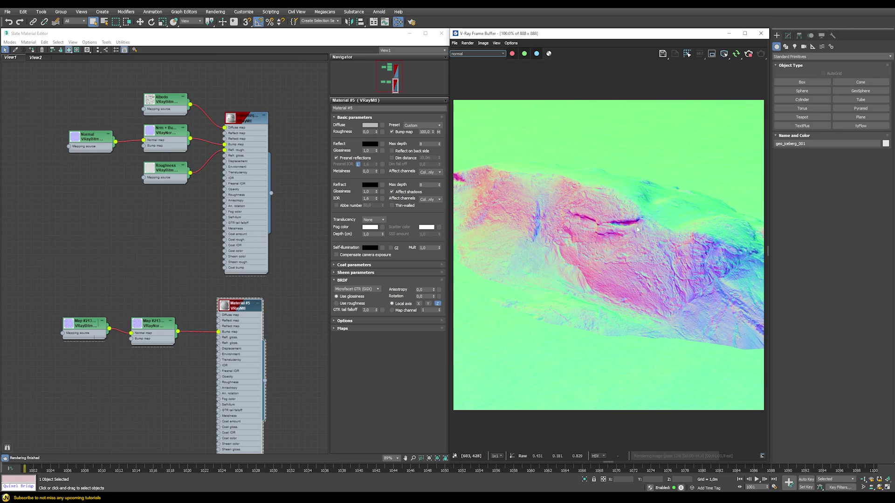
click(471, 55)
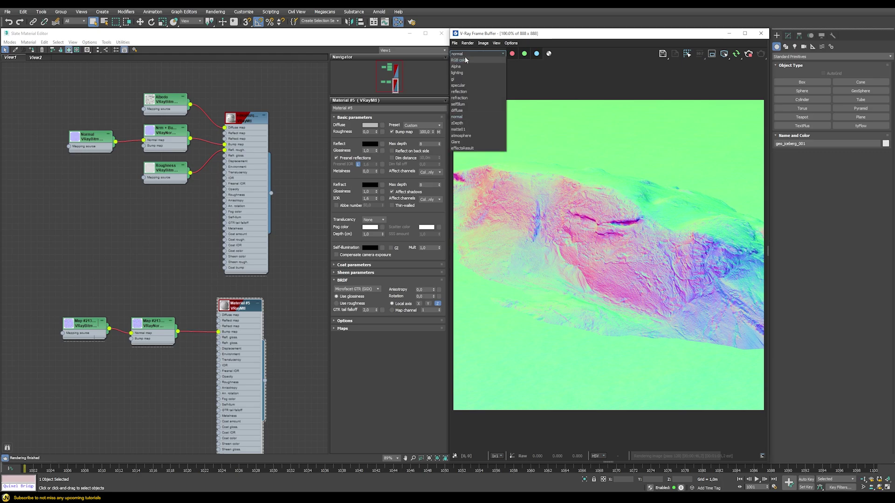
click(465, 59)
Enable Flip green on the new VRayNormalMap, and disable the bump map in the iceberg material
double_click(153, 325)
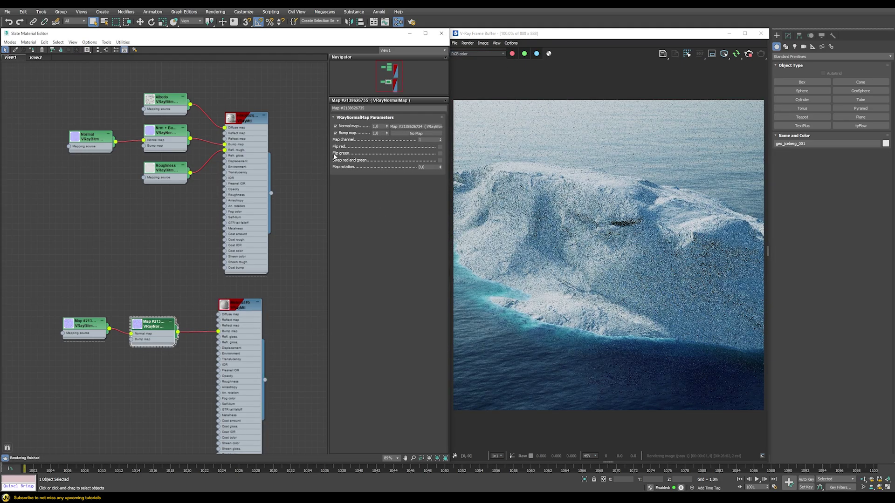
click(440, 154)
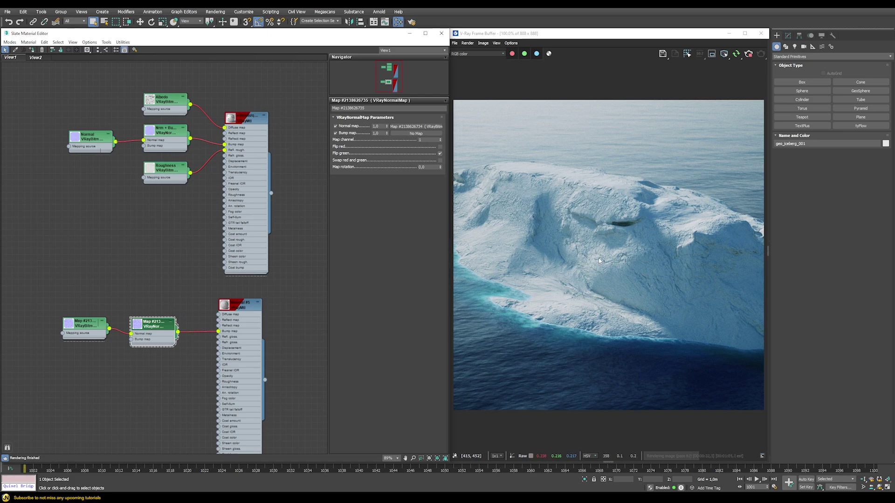
click(251, 116)
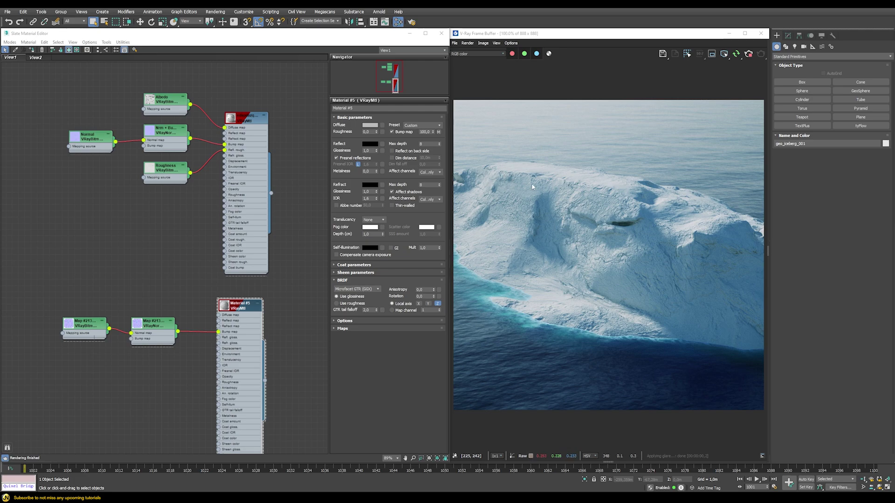
click(392, 133)
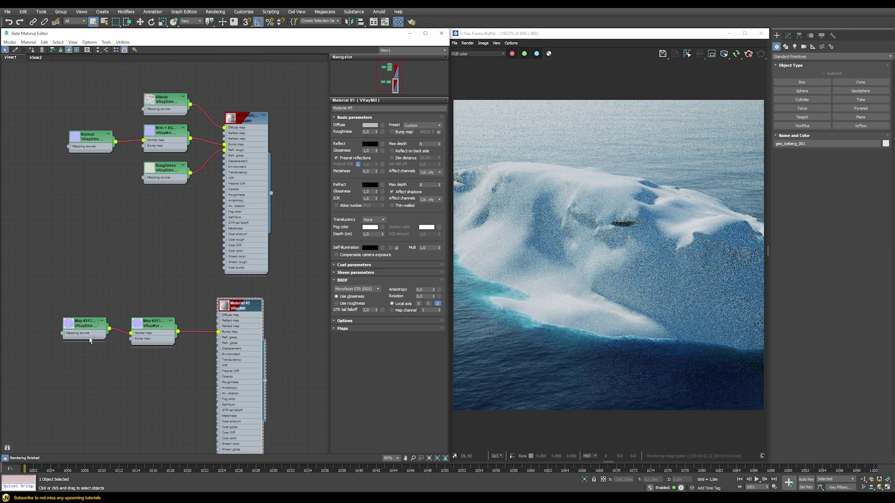
Duplicate the normal bitmap below itself, load vdspdazqa_4K_Displacement.exr into the copy, and set its transfer function to None
drag(85, 327, 85, 367)
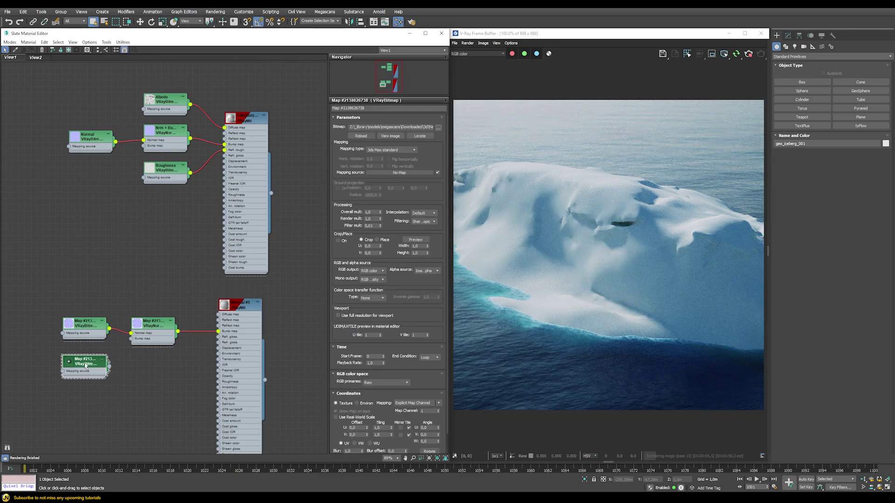
click(438, 128)
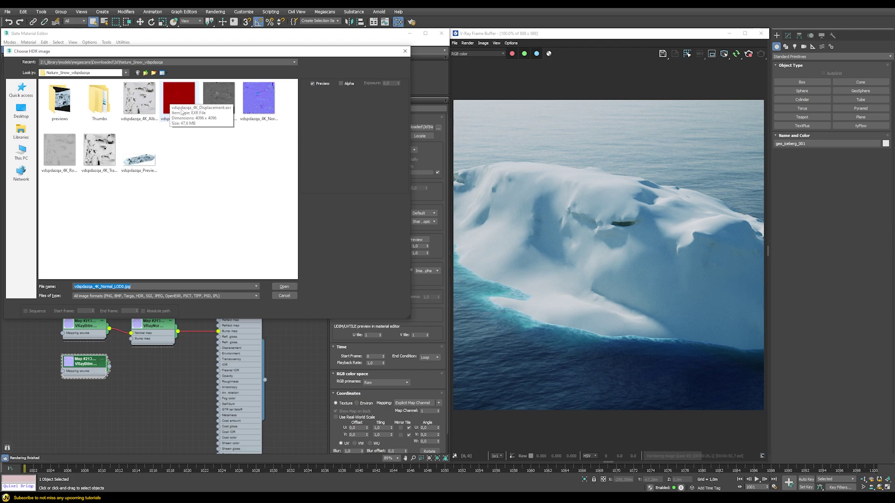
click(177, 93)
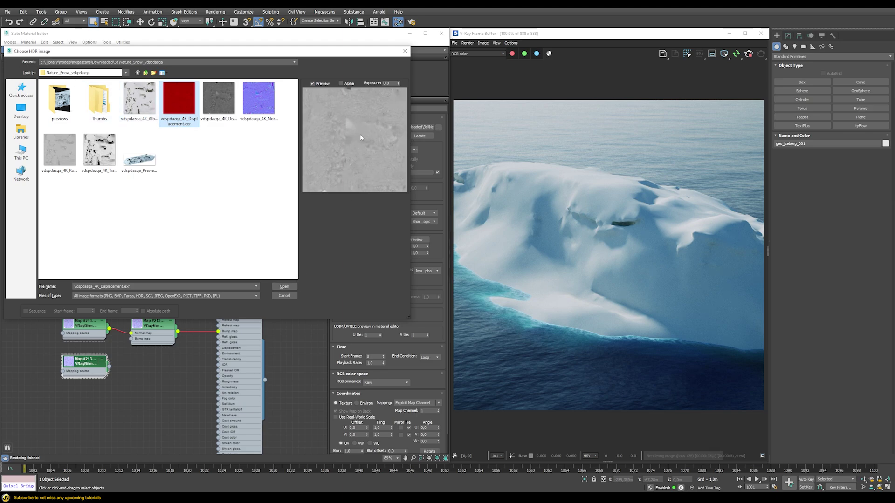
click(275, 286)
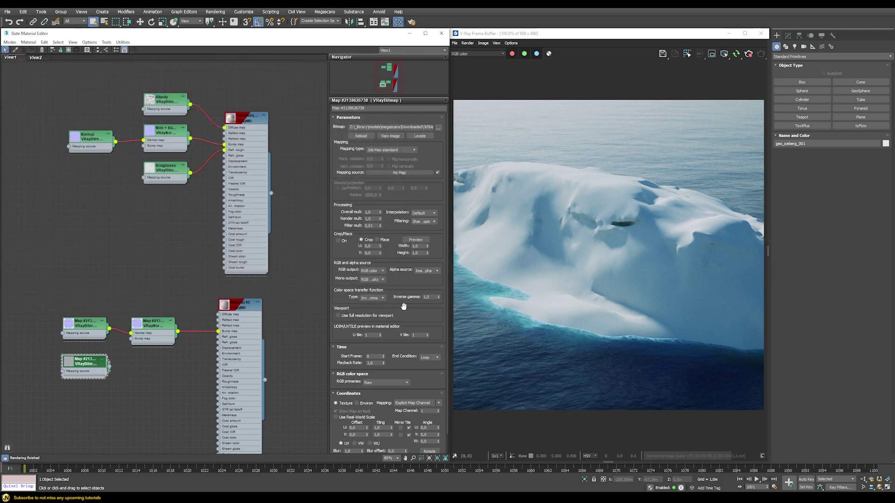
click(371, 298)
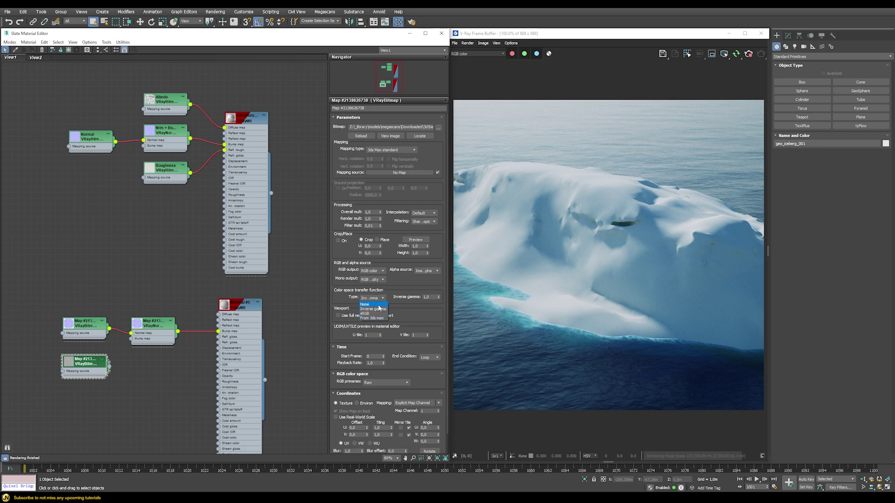
click(368, 305)
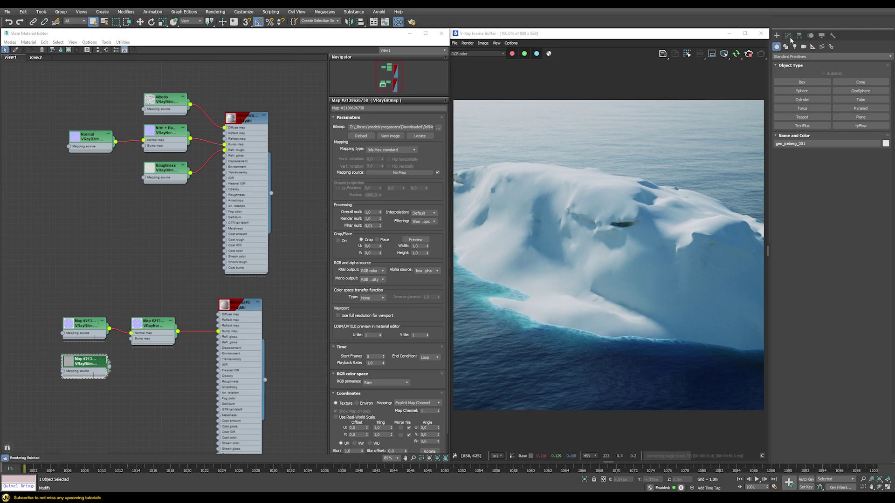
Add a VRayDisplacementMod modifier of type Subdivision to the iceberg, with the displacement bitmap instanced as its texmap
click(788, 35)
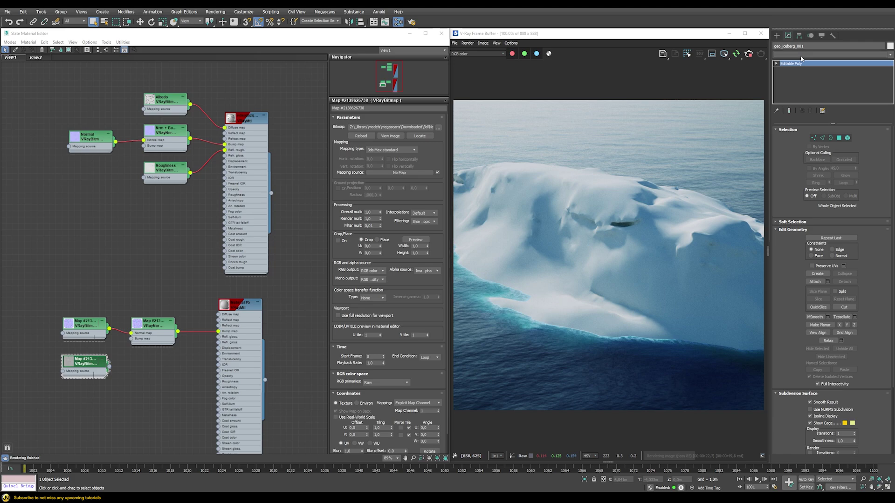
click(802, 55)
scroll(811, 280, down, 10)
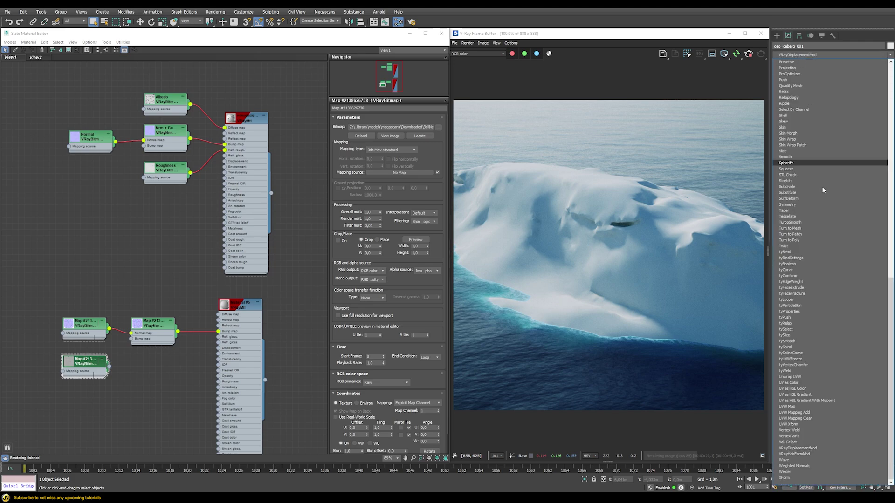
click(810, 449)
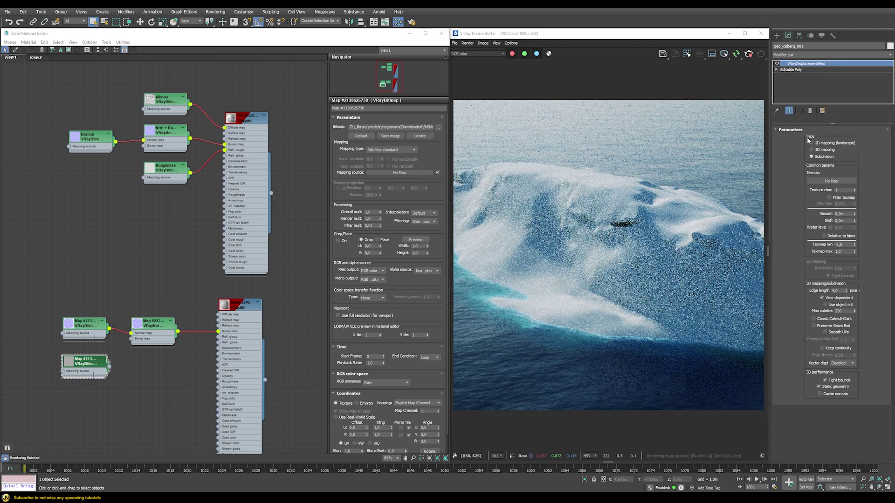
click(812, 157)
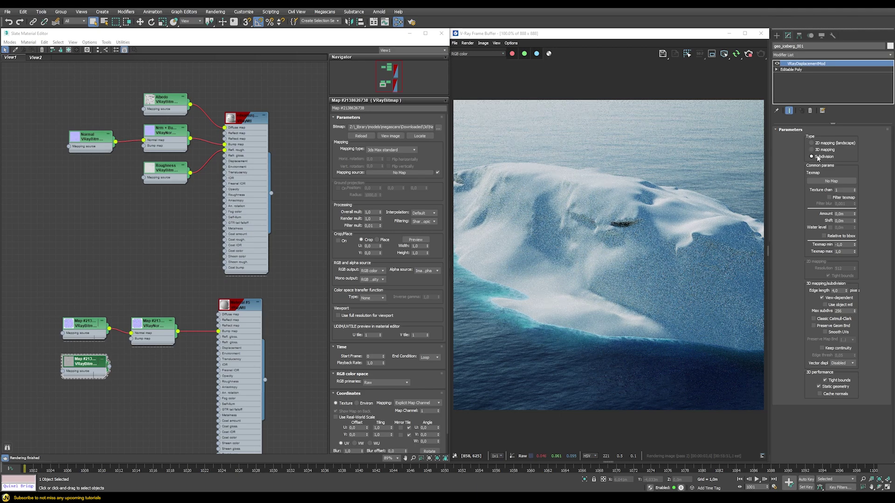
drag(109, 367, 830, 181)
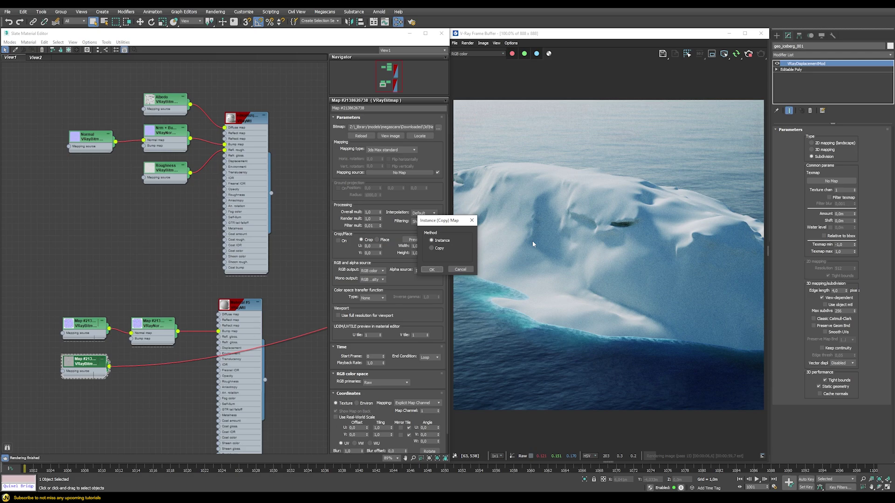
click(424, 269)
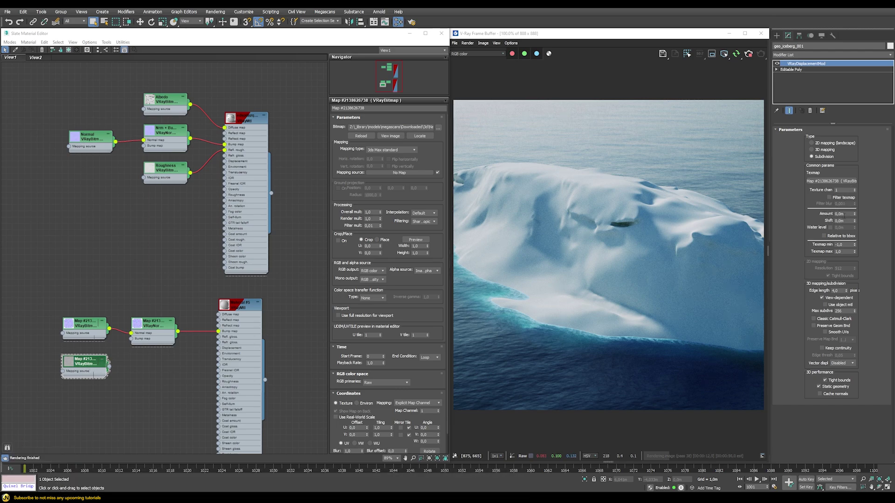
Try a displacement amount of 5 m on the iceberg
double_click(840, 213)
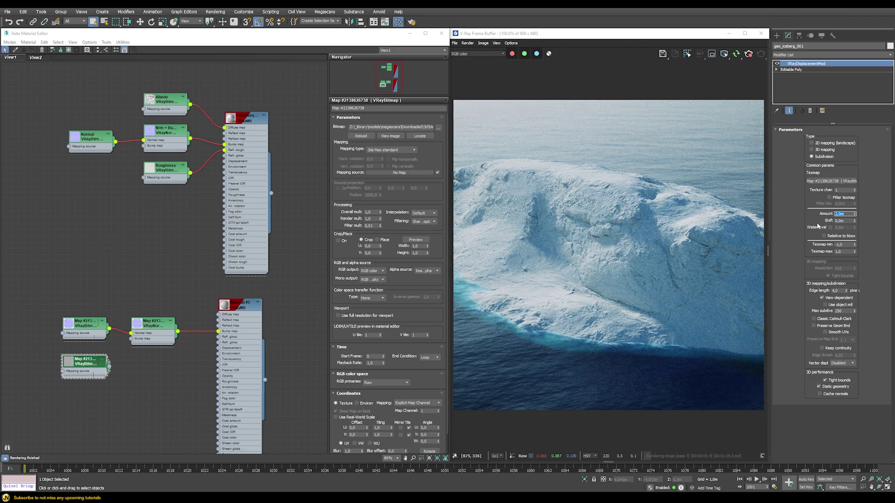
text(5)
key(Return)
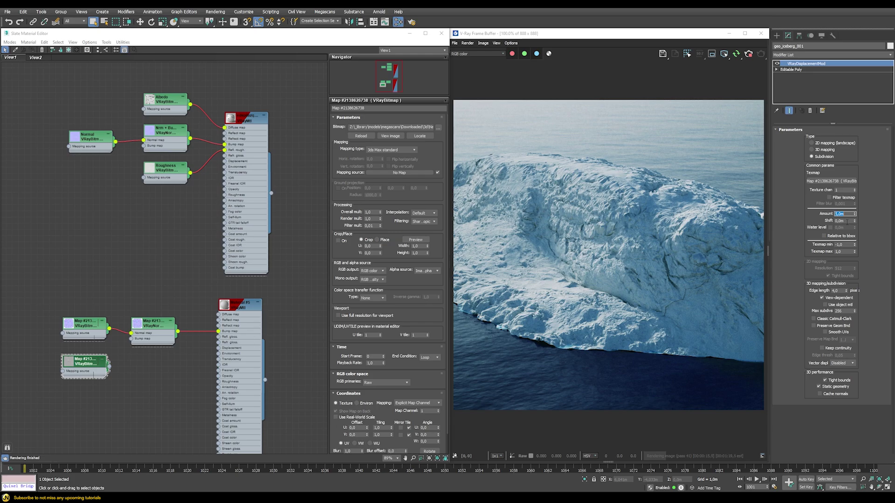
Set the iceberg's displacement amount to 2 m and its shift to -1 m
text(2)
key(Return)
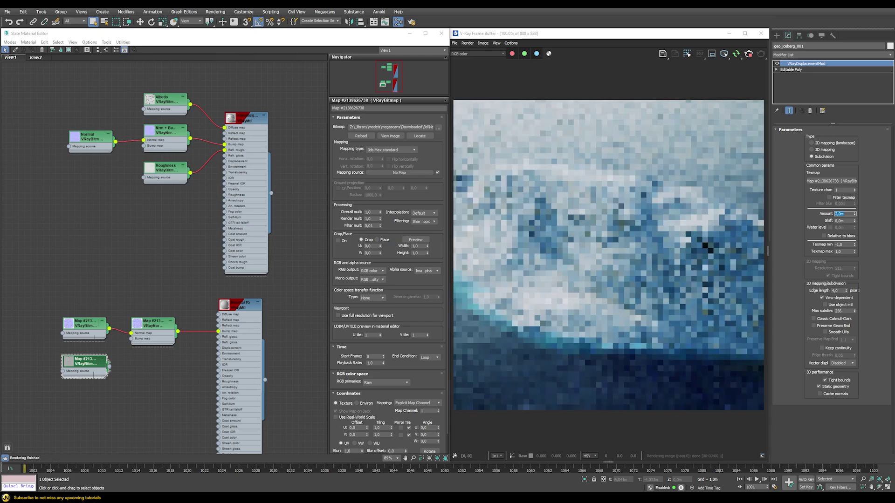
key(Tab)
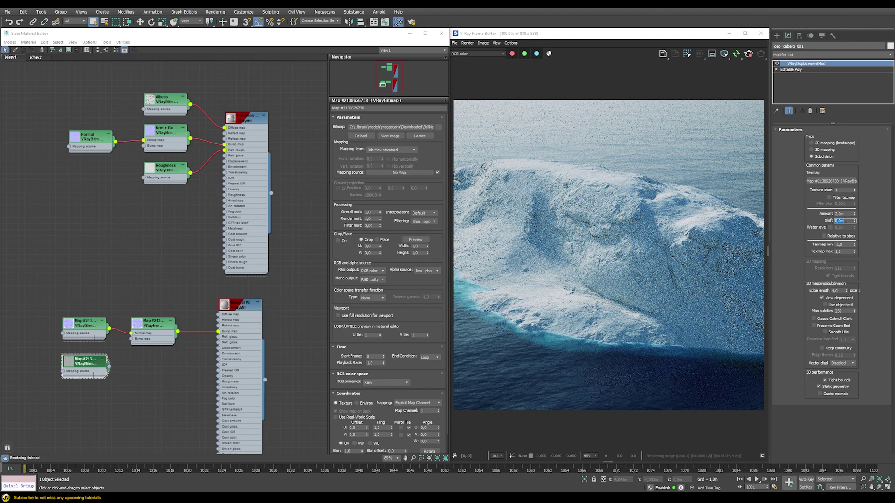
text(-1)
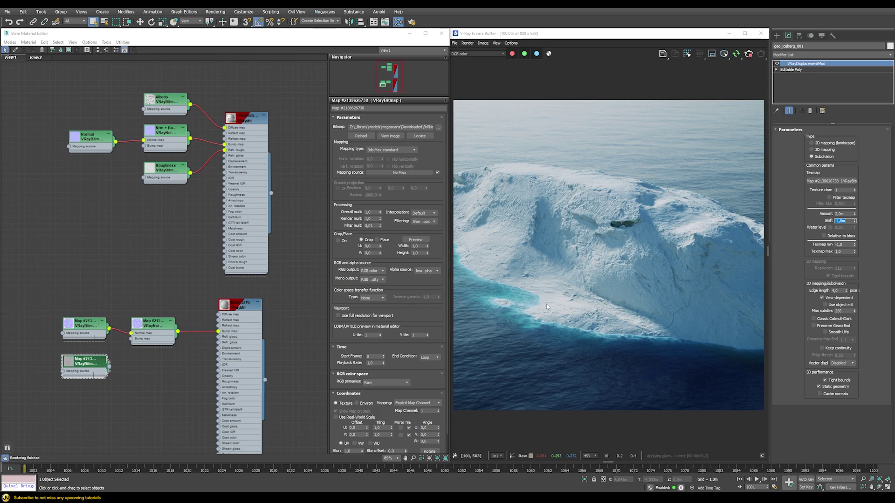
key(Return)
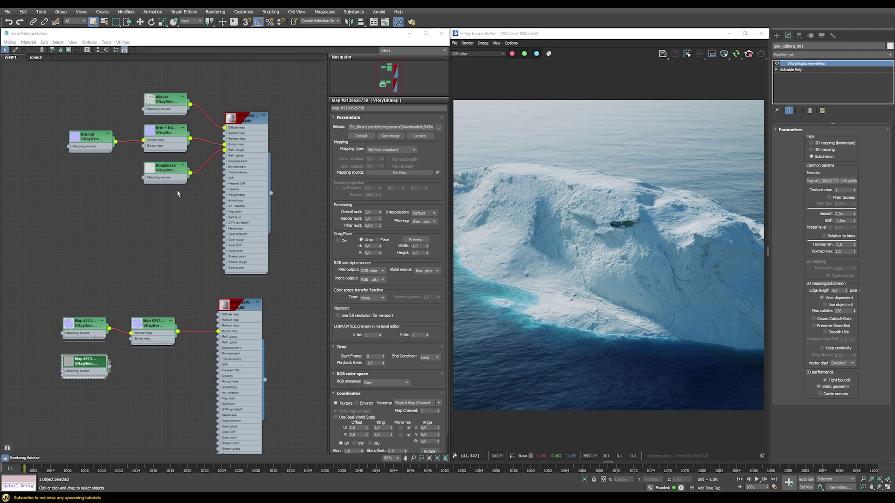
Duplicate the roughness bitmap below the displacement bitmap, with a filter multiplier of 0.01 and the transfer function set to None
double_click(168, 171)
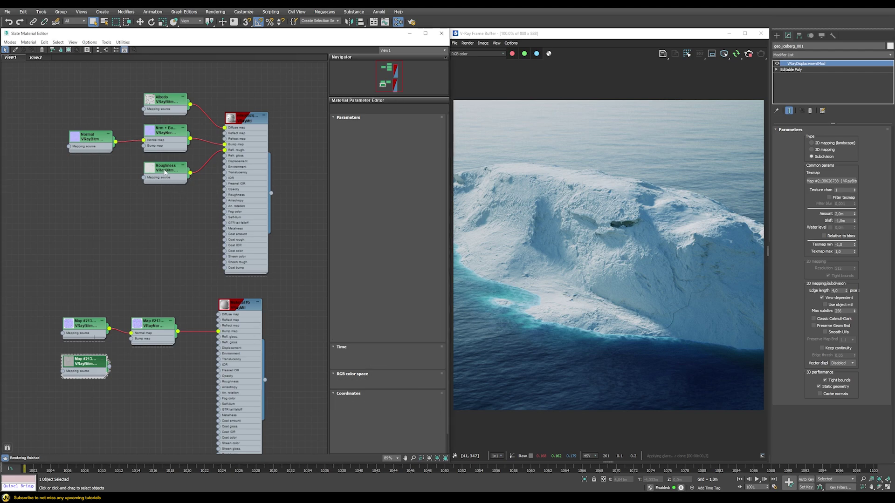
shift+drag(169, 171, 93, 398)
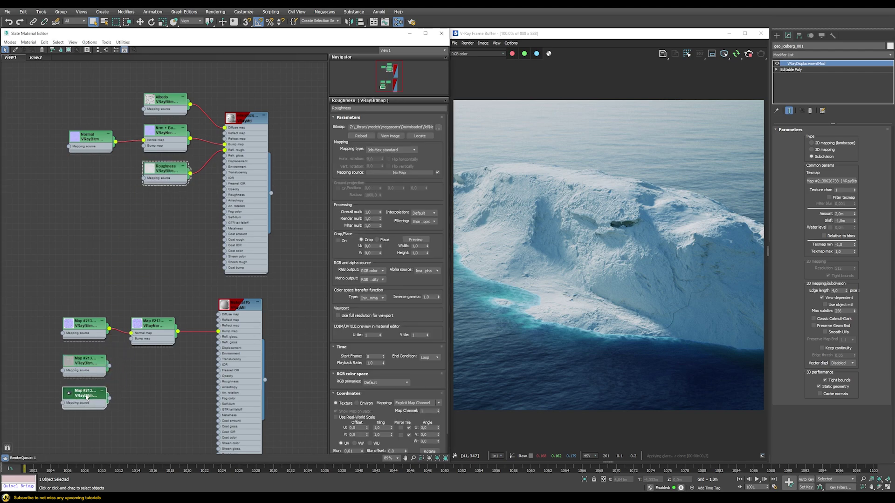
double_click(93, 398)
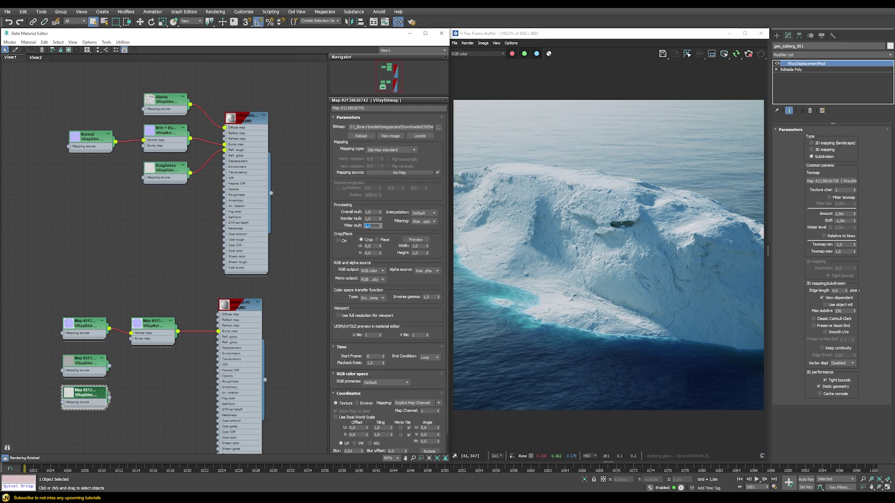
text(0,01)
key(Return)
click(373, 298)
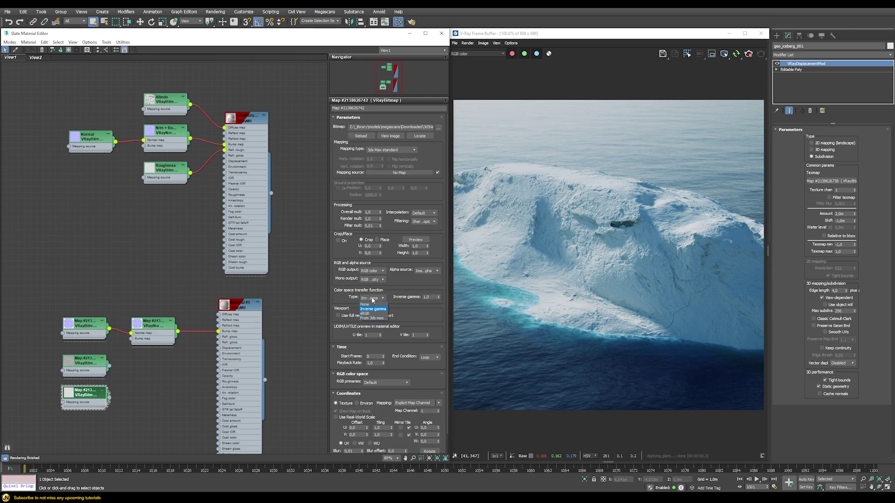
click(364, 304)
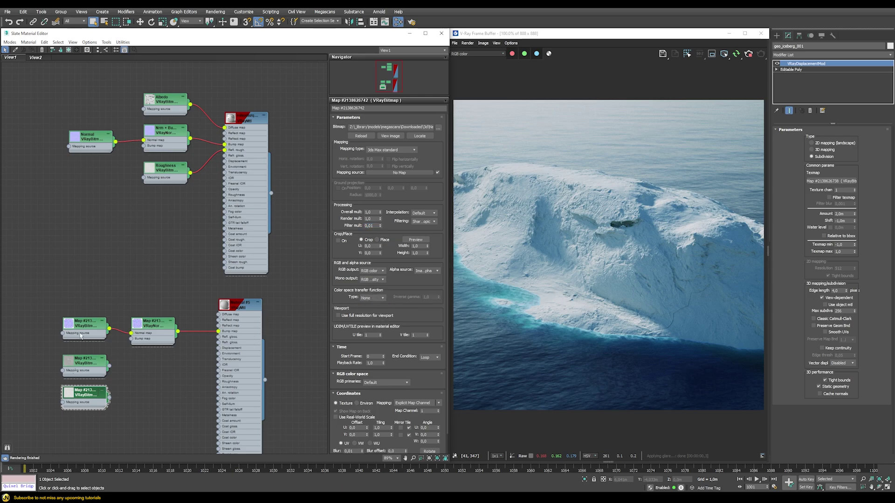
Connect the copied roughness bitmap to the new ice material's reflection glossiness input and switch its BRDF to use roughness
drag(108, 398, 219, 337)
click(242, 303)
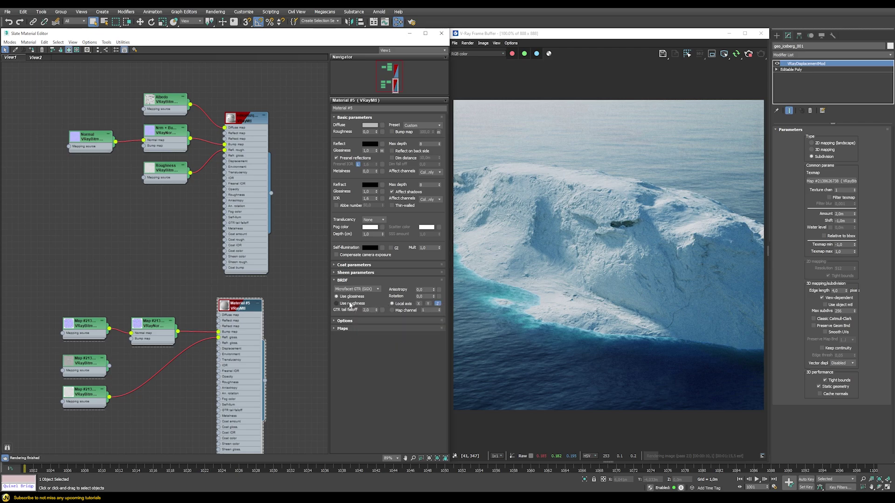
click(352, 304)
Set the ice material's reflection color to white and its IOR to 1.6
click(370, 143)
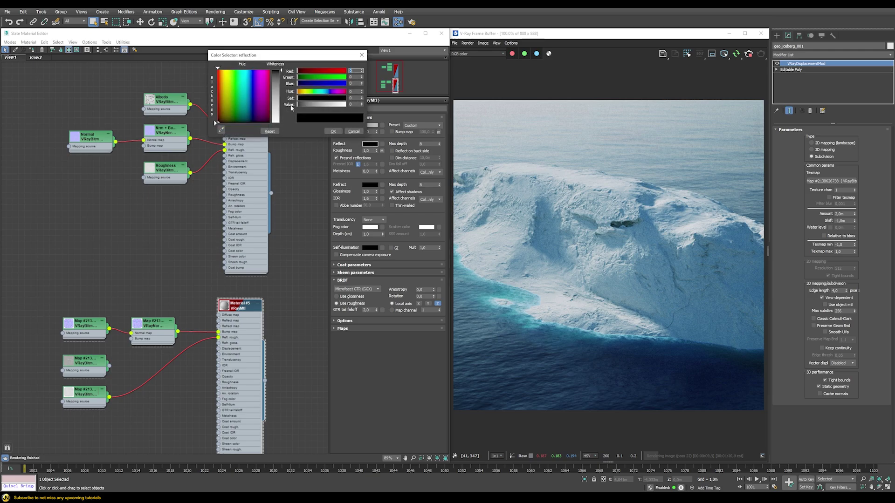
drag(298, 104, 344, 127)
click(333, 131)
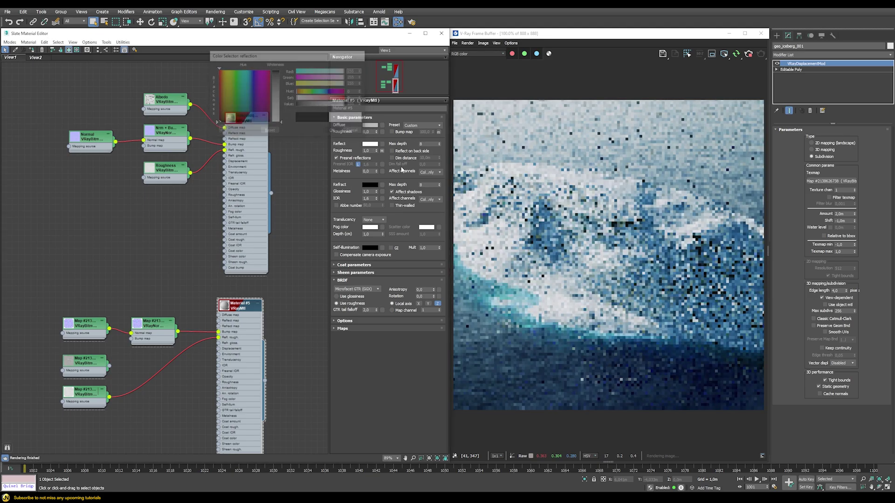
double_click(365, 198)
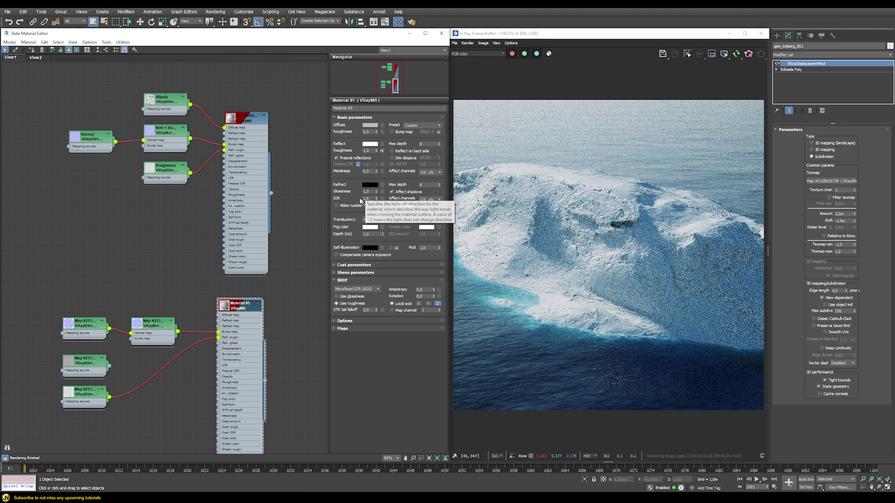
text(1,6)
key(Return)
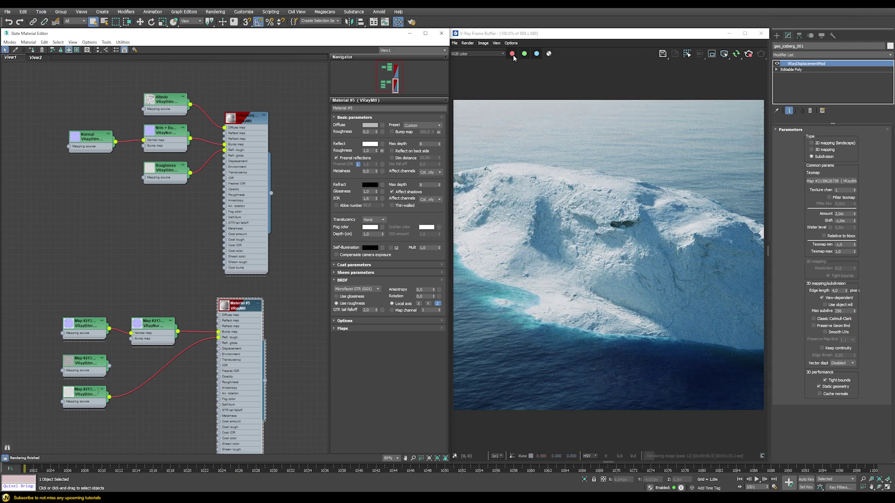
Examine the iceberg's specular and reflection render elements, and return to the RGB color view
click(469, 54)
click(468, 87)
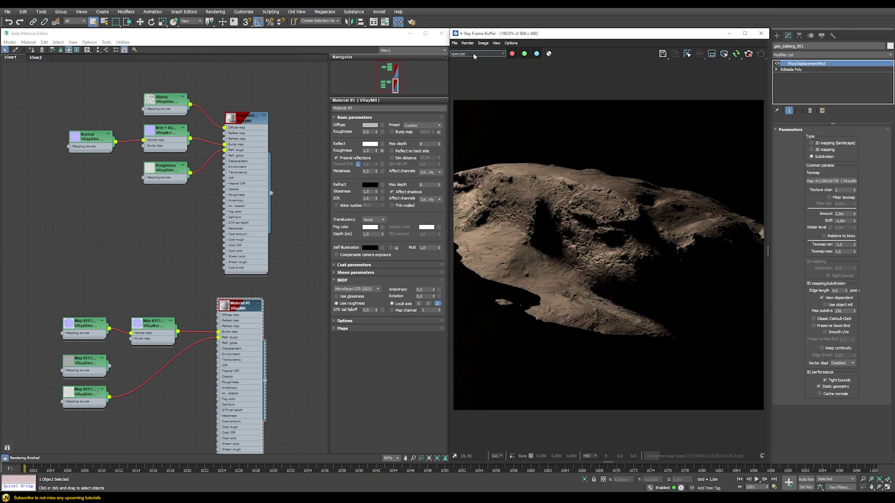
scroll(473, 53, up, 1)
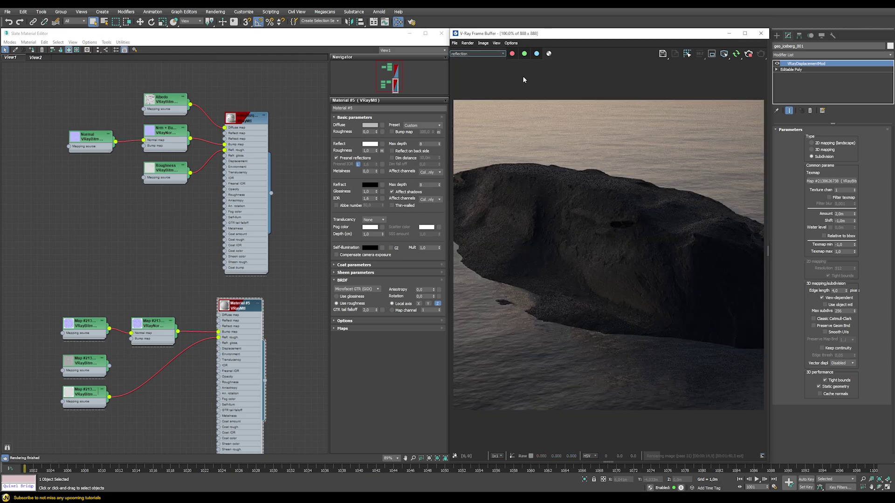
click(483, 53)
click(477, 58)
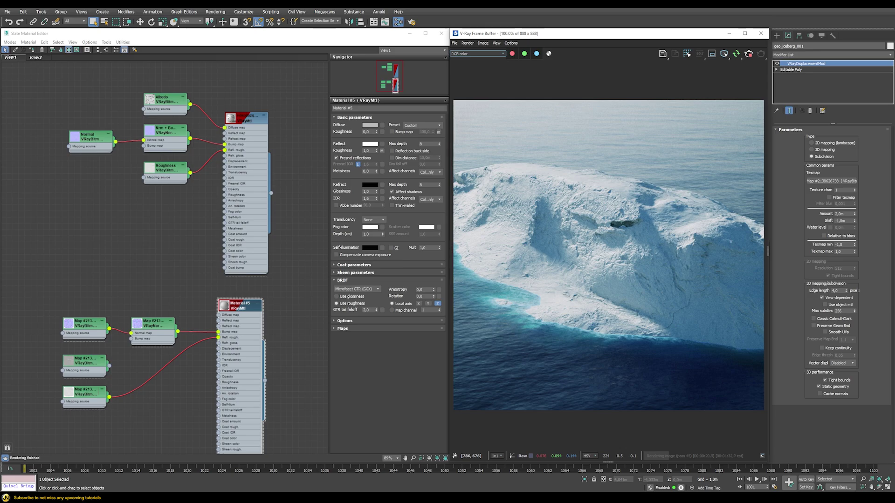
Copy the albedo bitmap above the copied normal map, set its filter multiplier to 0.01, and connect it to the ice material's diffuse map
click(162, 110)
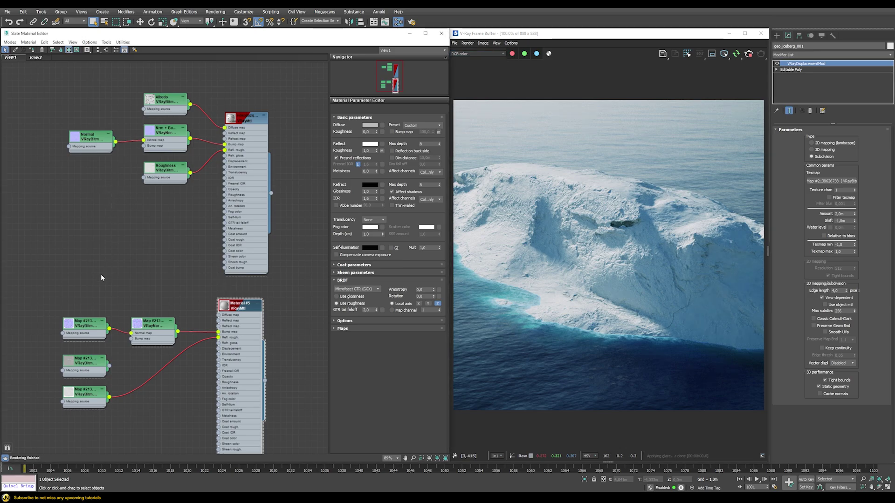
key(ctrl+c)
key(ctrl+v)
click(85, 294)
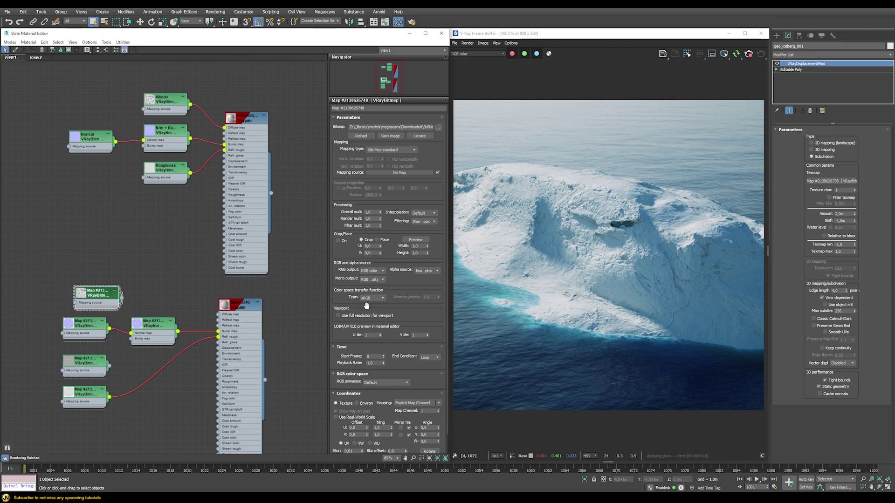
double_click(369, 226)
text(0,01)
drag(122, 297, 219, 316)
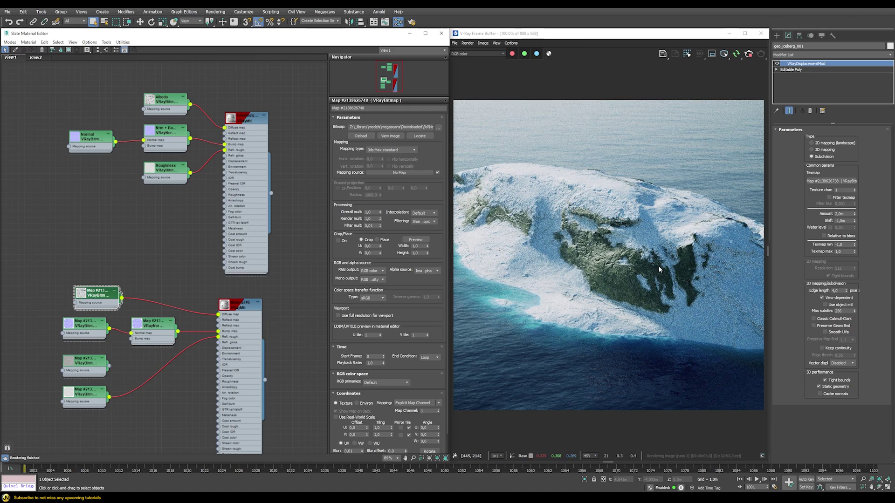
Examine the iceberg's specular render element, and switch the RGB color render to a wider view showing the whole iceberg
click(488, 54)
click(468, 84)
click(475, 54)
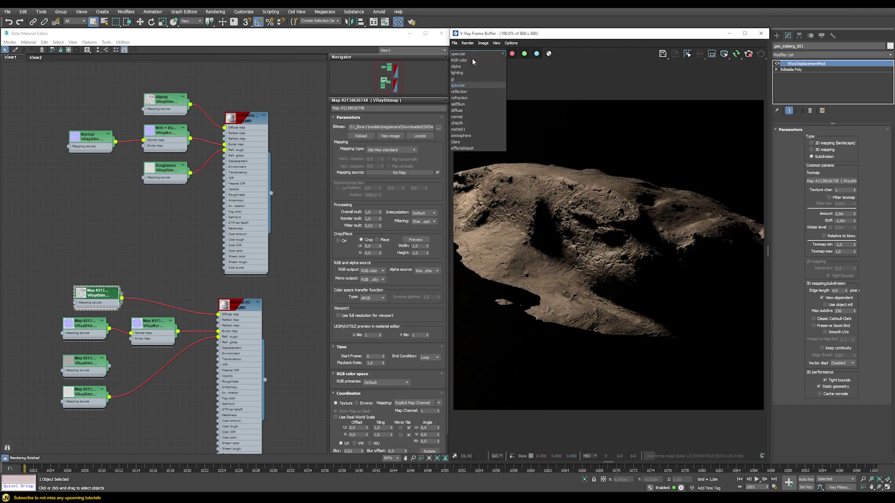
click(472, 60)
right_click(539, 233)
click(548, 238)
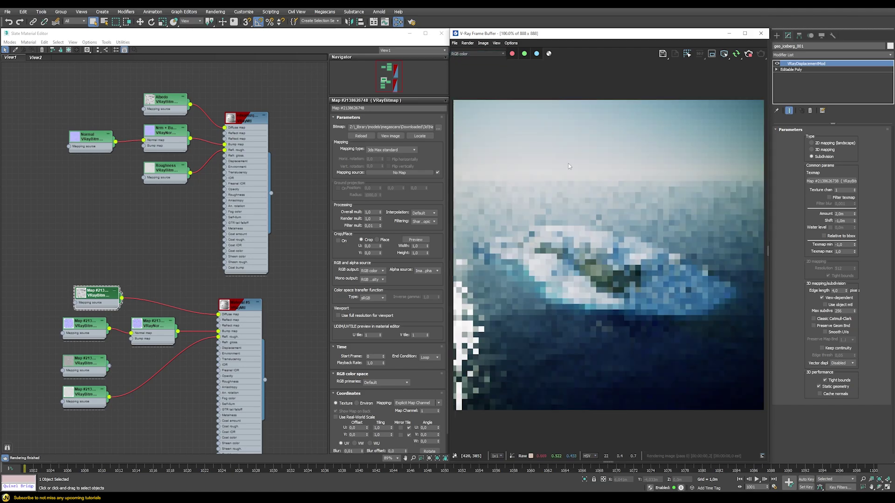